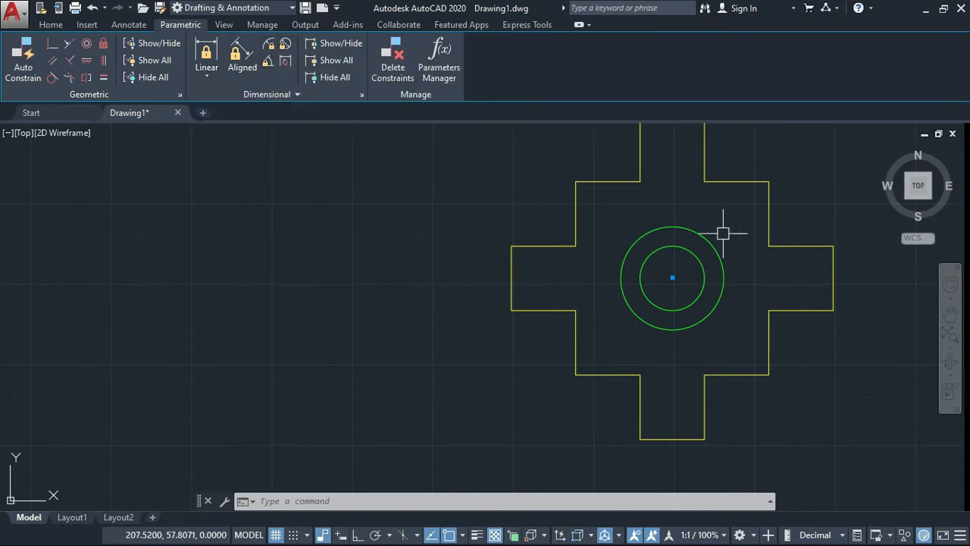
# Add a linear dimension above the top edge of the cross profile's upper arm
pyautogui.moveTo(720, 242); pyautogui.dragTo(721, 260, button='middle')
pyautogui.scroll(-2, 720, 259)
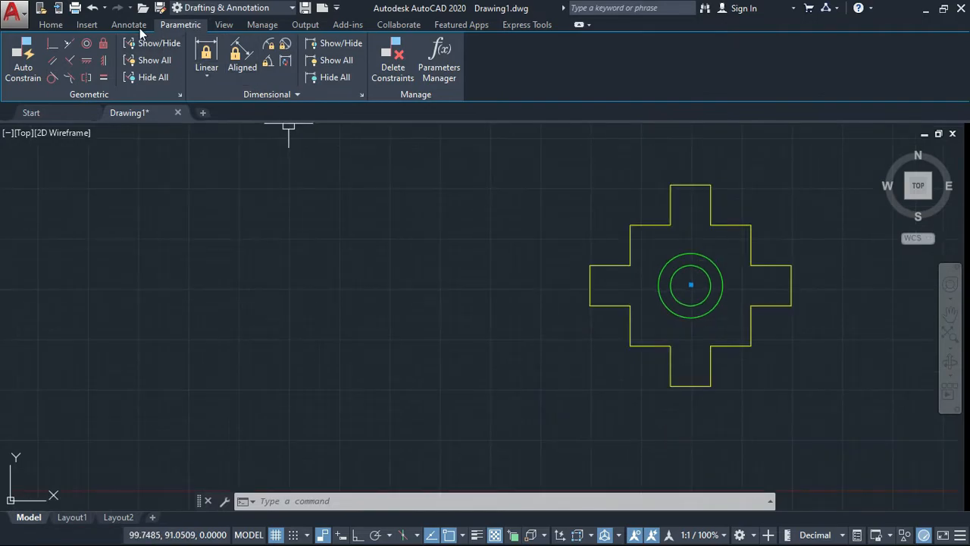
pyautogui.click(51, 24)
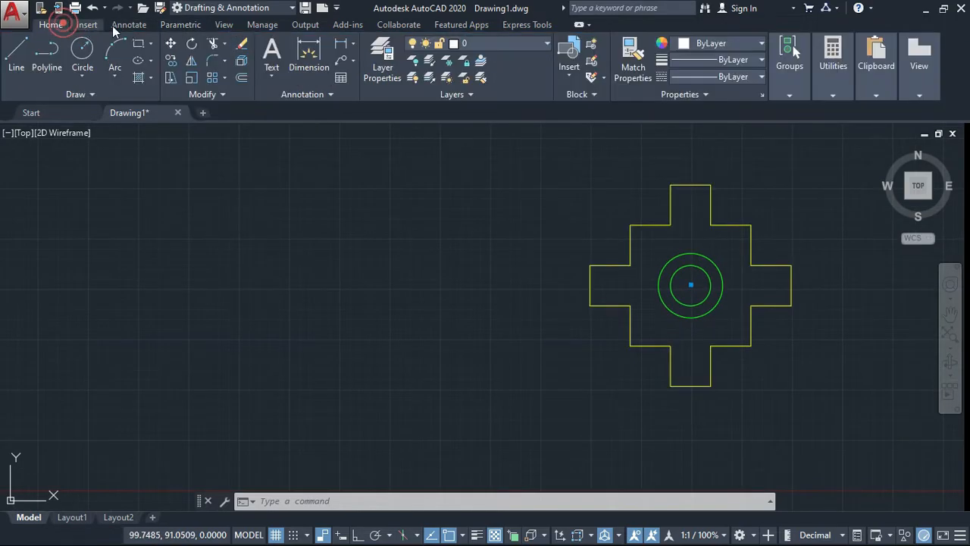
pyautogui.click(353, 47)
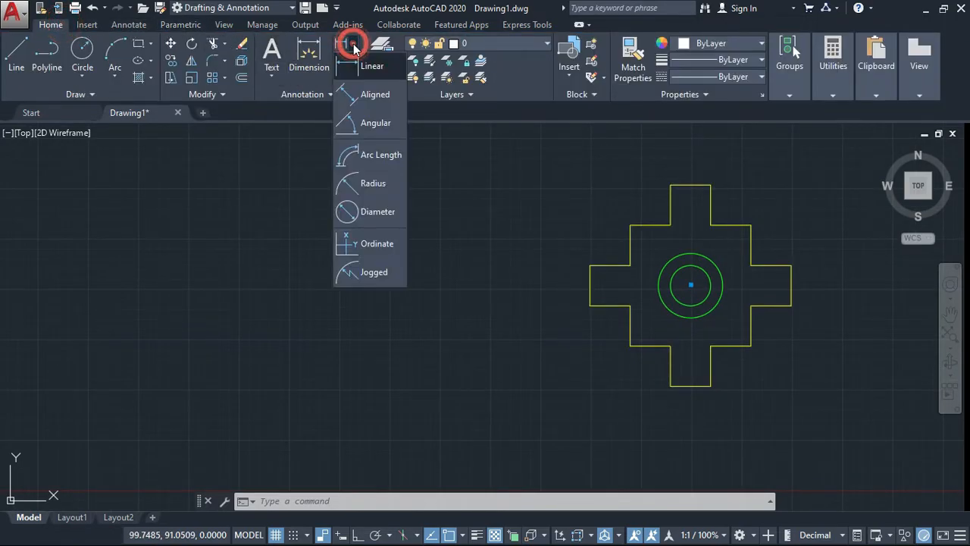
pyautogui.click(375, 75)
pyautogui.scroll(3, 692, 182)
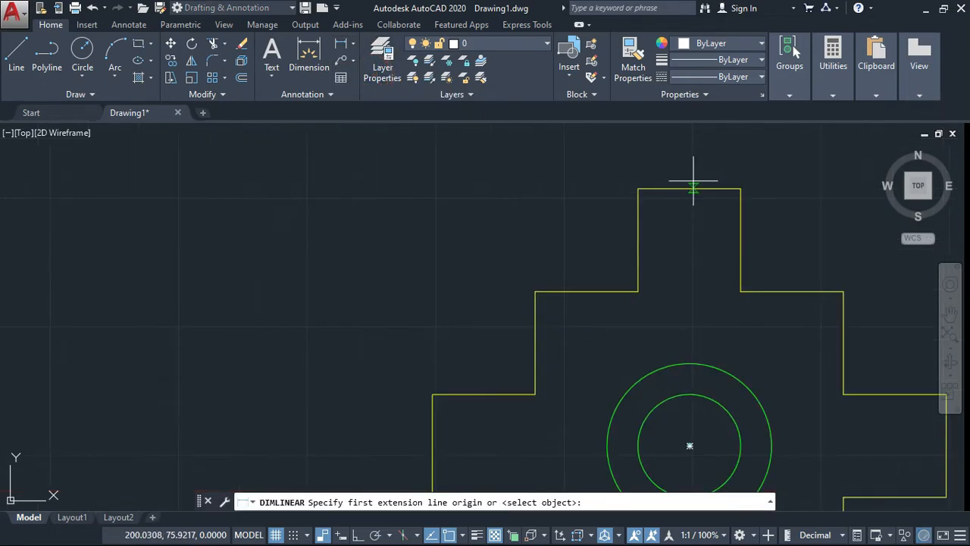
pyautogui.click(637, 188)
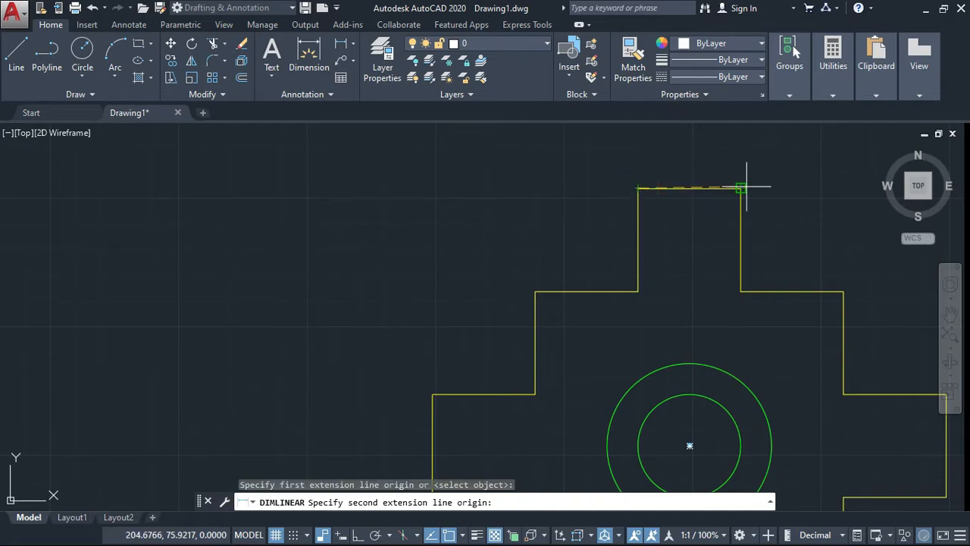
pyautogui.click(740, 188)
pyautogui.click(714, 155)
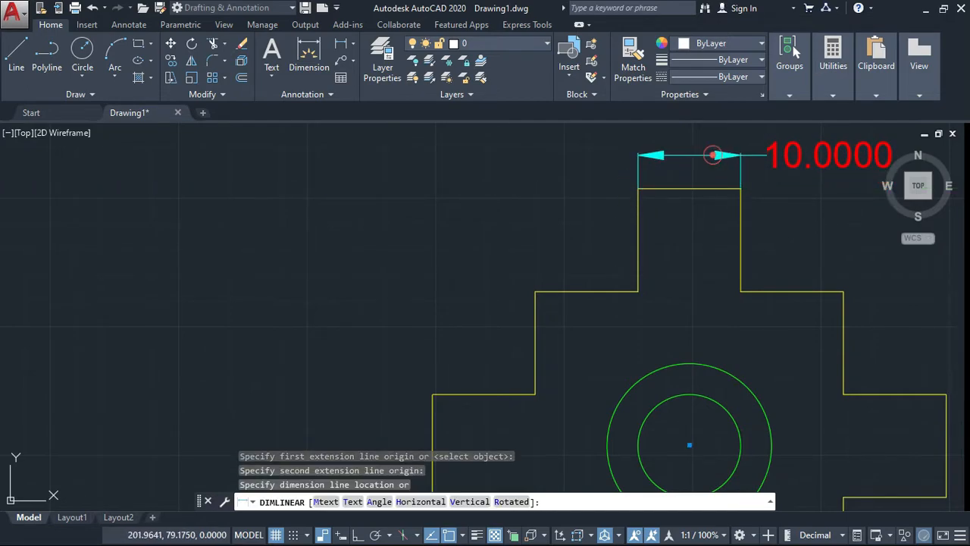
# Add a vertical linear dimension for the left edge of the upper arm, placed outside the profile
pyautogui.scroll(-2, 721, 187)
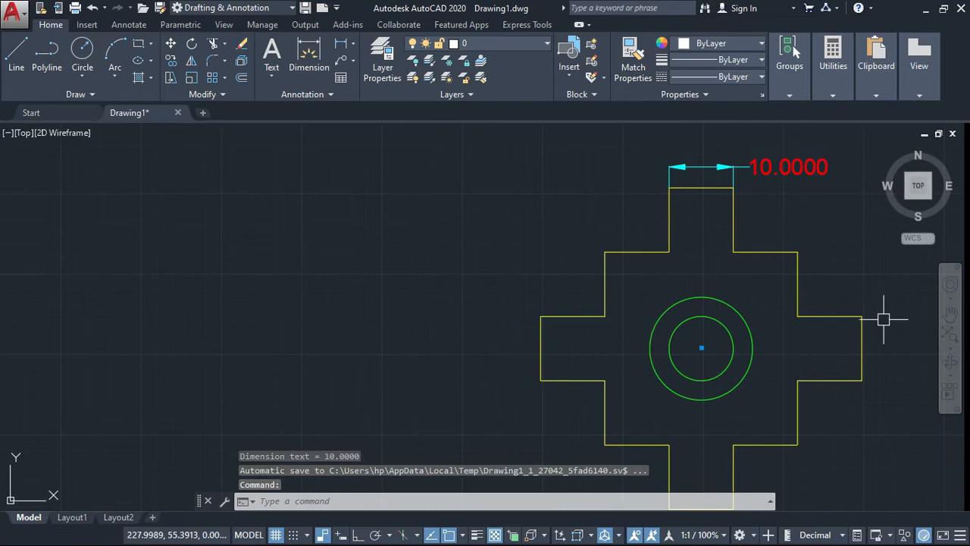
pyautogui.moveTo(803, 235); pyautogui.dragTo(677, 234, button='middle')
pyautogui.click(348, 50)
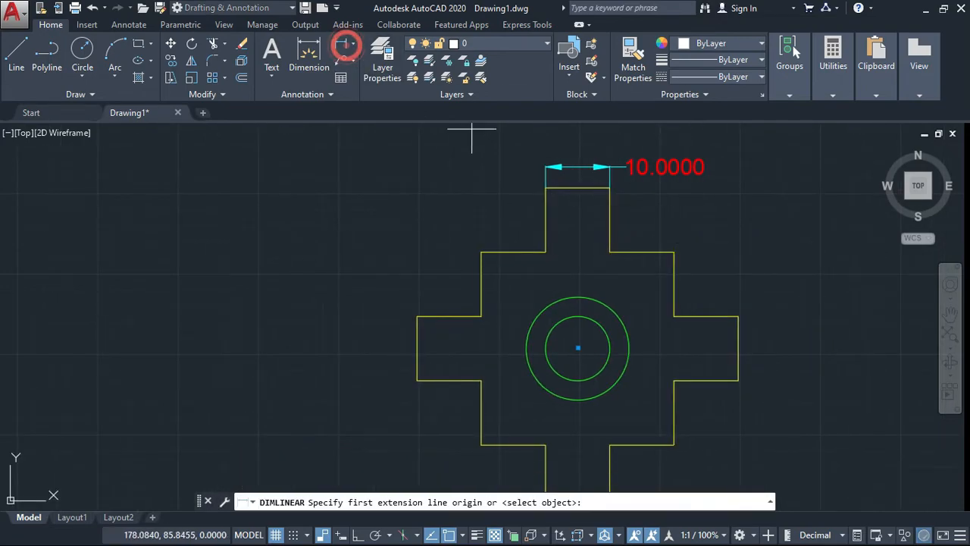
pyautogui.scroll(4, 548, 173)
pyautogui.click(541, 218)
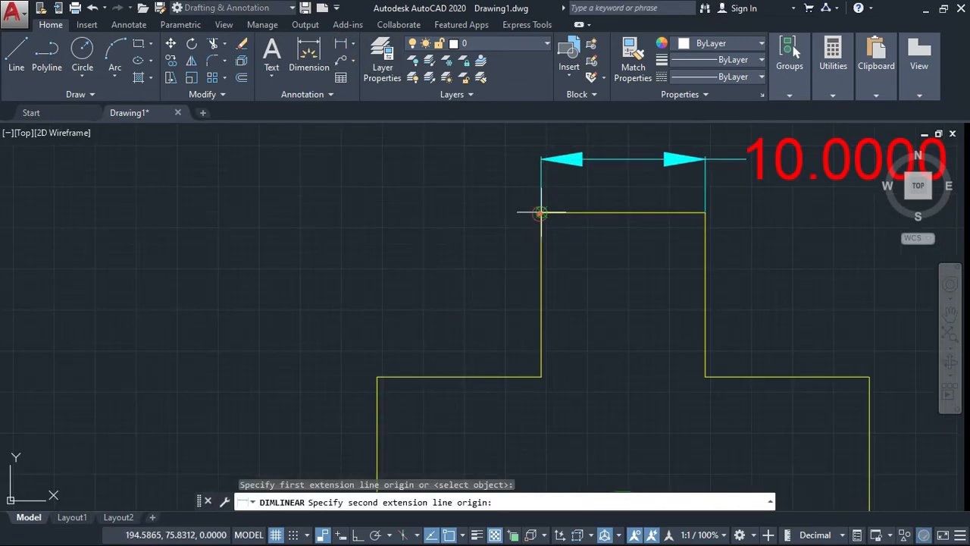
pyautogui.click(540, 370)
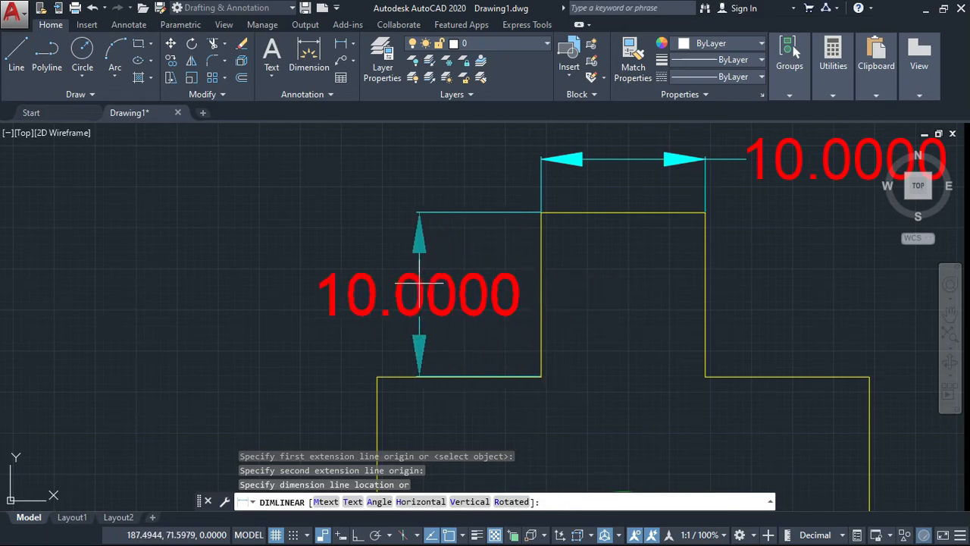
pyautogui.click(410, 280)
# Add a vertical linear dimension for the right edge of the upper arm, placed outside the profile
pyautogui.click(340, 43)
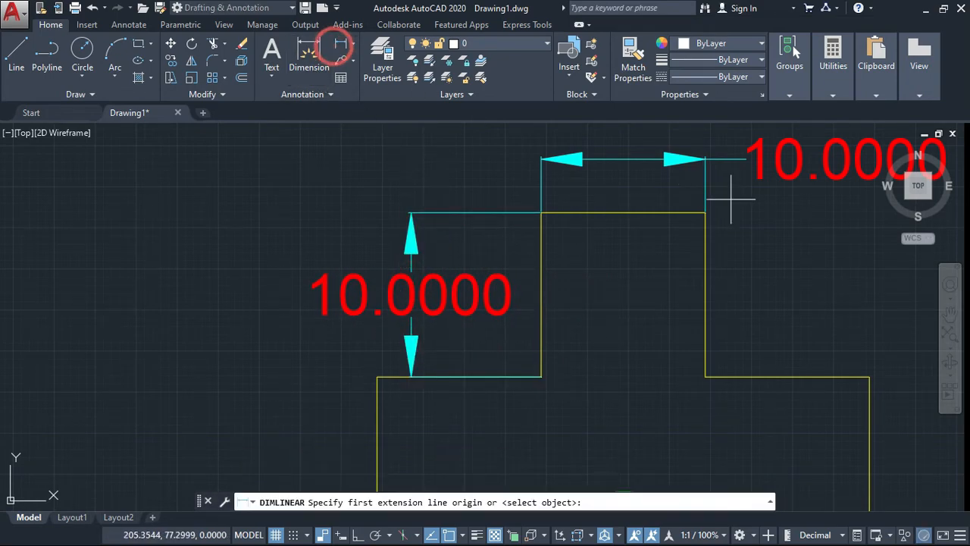
pyautogui.click(704, 213)
pyautogui.click(704, 376)
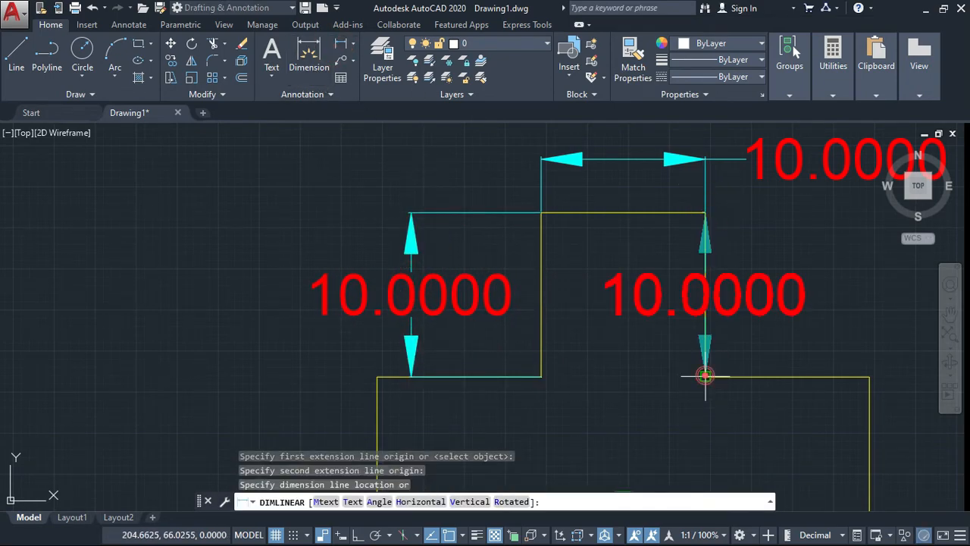
pyautogui.click(827, 301)
pyautogui.scroll(-3, 828, 301)
pyautogui.moveTo(827, 302); pyautogui.dragTo(583, 197, button='middle')
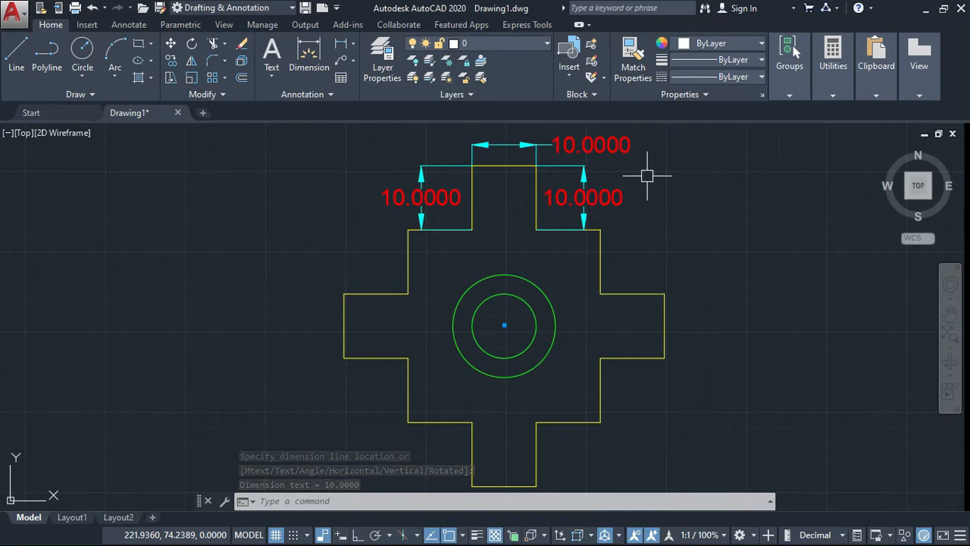
# Modify the Standard dimension style to a linear precision of 0 and make it the current style
pyautogui.write('d')
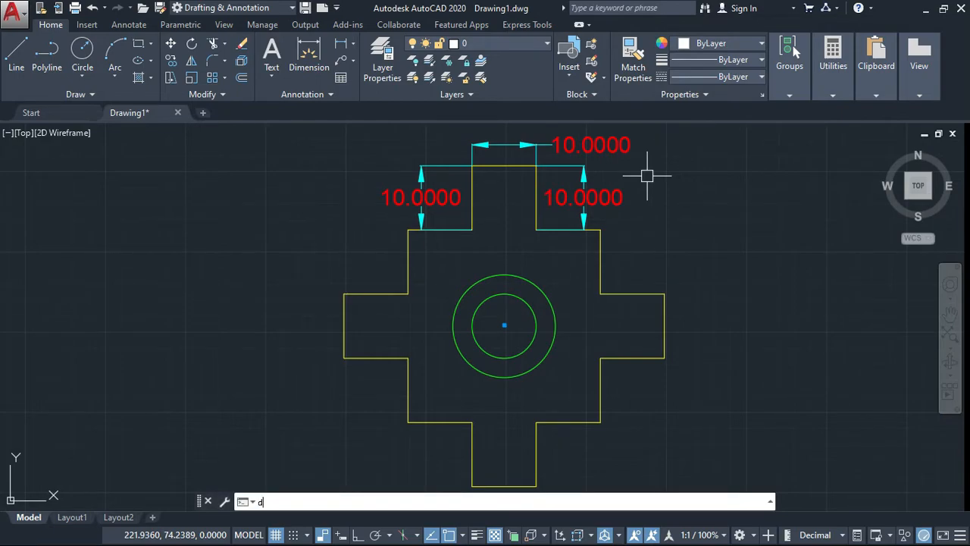
pyautogui.press('Return')
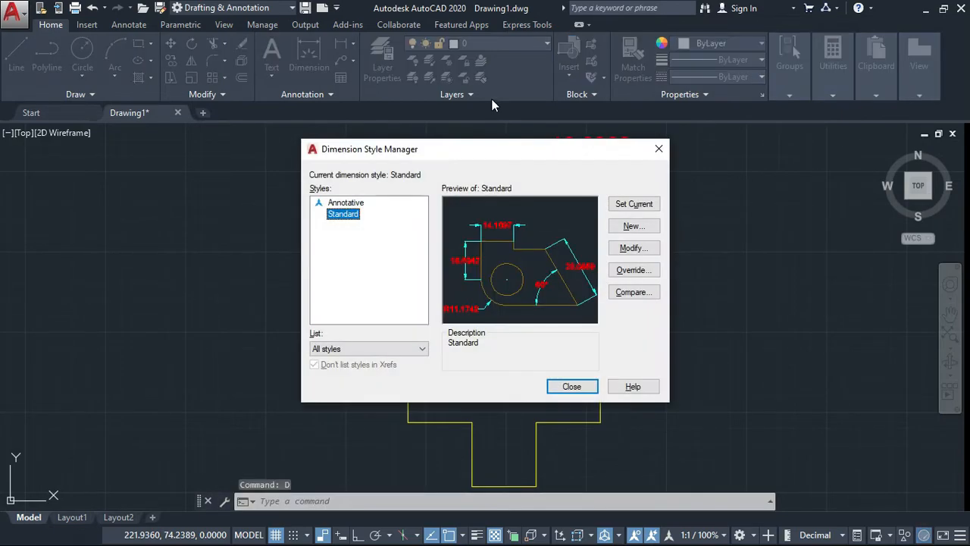
pyautogui.click(634, 248)
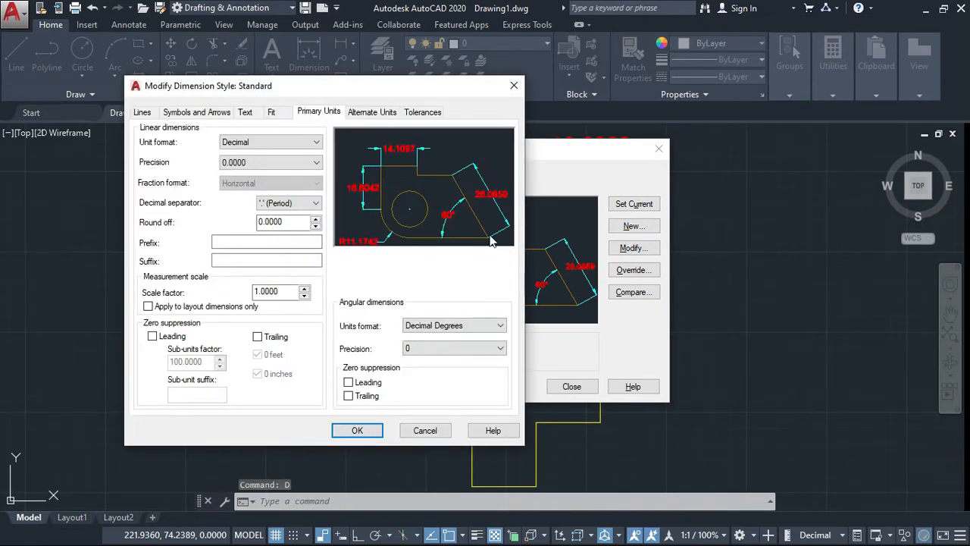
pyautogui.click(281, 162)
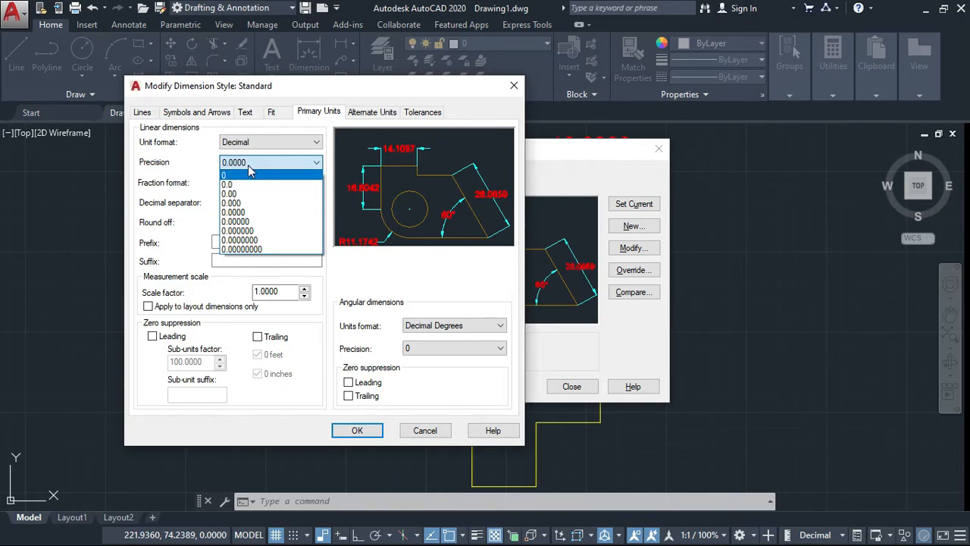
pyautogui.click(248, 176)
pyautogui.click(357, 430)
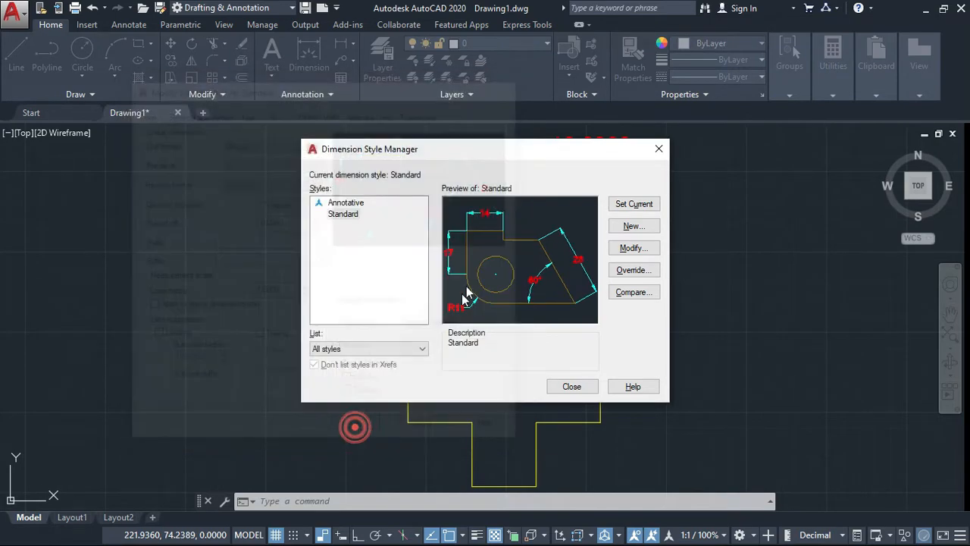
pyautogui.click(635, 209)
pyautogui.click(657, 152)
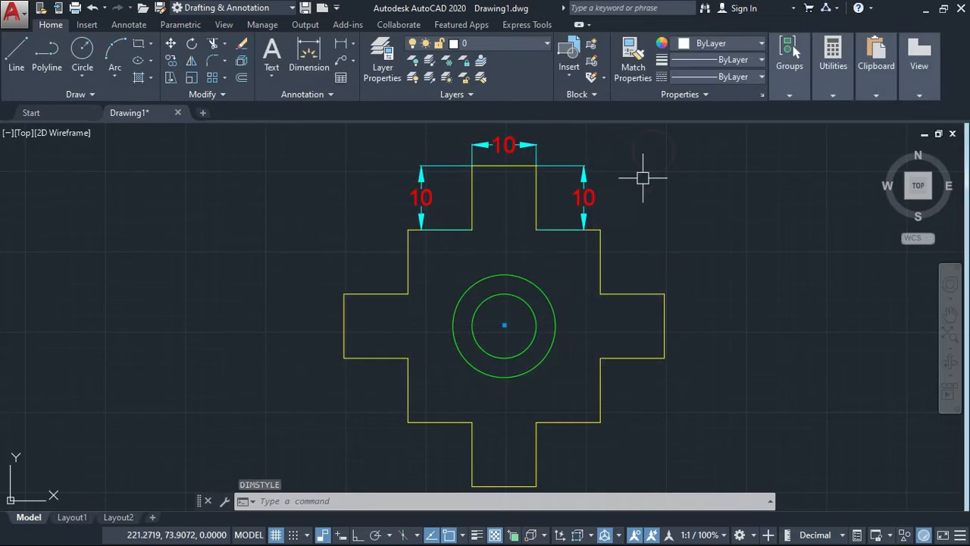
pyautogui.moveTo(528, 169); pyautogui.dragTo(599, 271, button='middle')
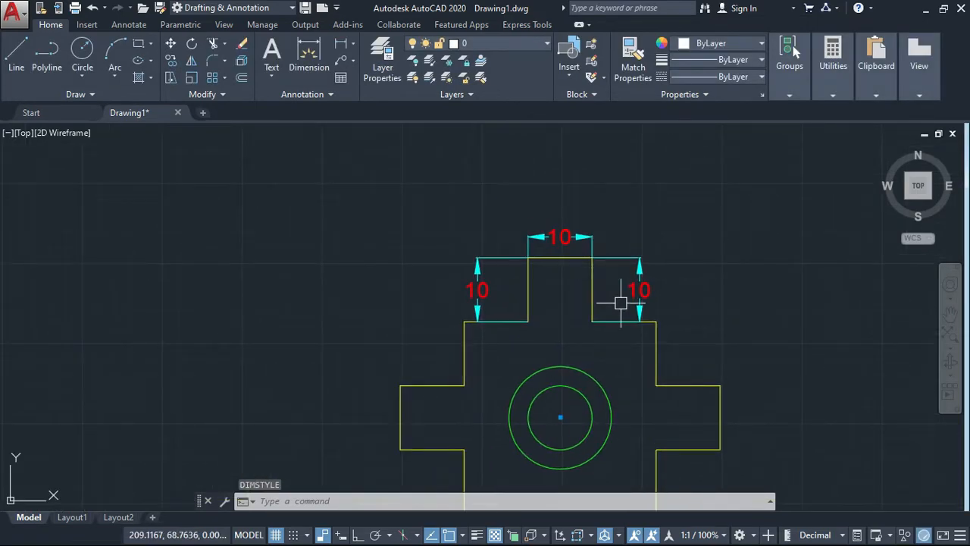
pyautogui.moveTo(621, 303); pyautogui.dragTo(623, 278, button='middle')
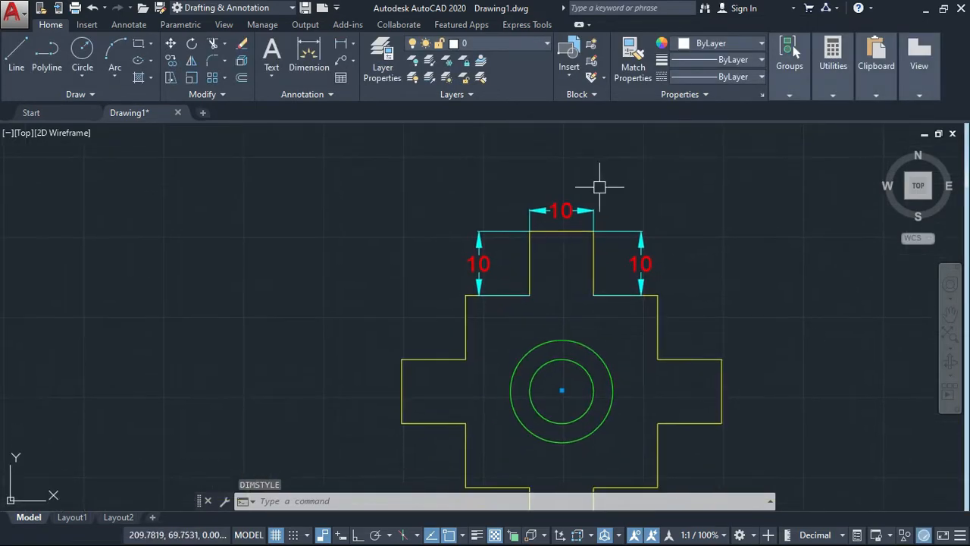
pyautogui.click(181, 24)
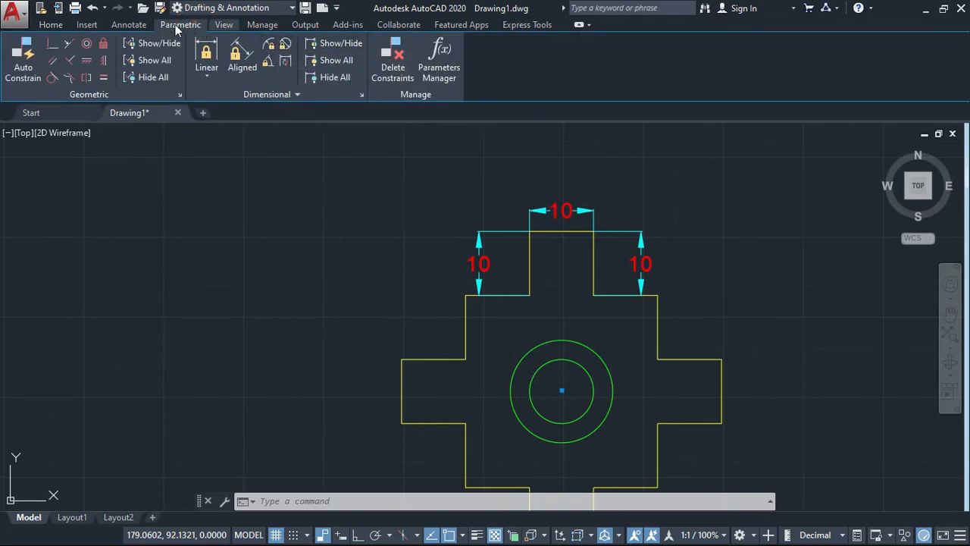
pyautogui.moveTo(621, 357); pyautogui.dragTo(584, 249, button='middle')
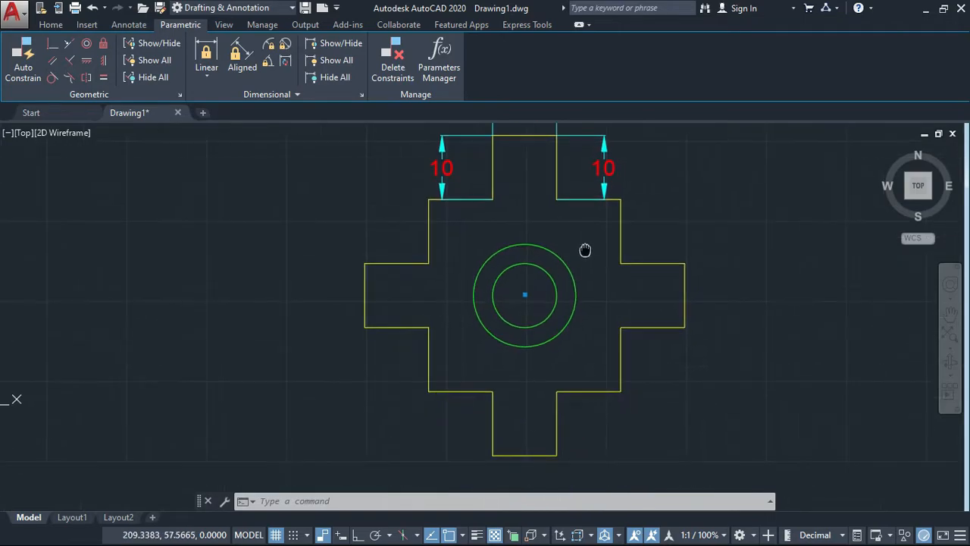
pyautogui.scroll(-2, 602, 319)
pyautogui.moveTo(608, 303); pyautogui.dragTo(566, 280, button='middle')
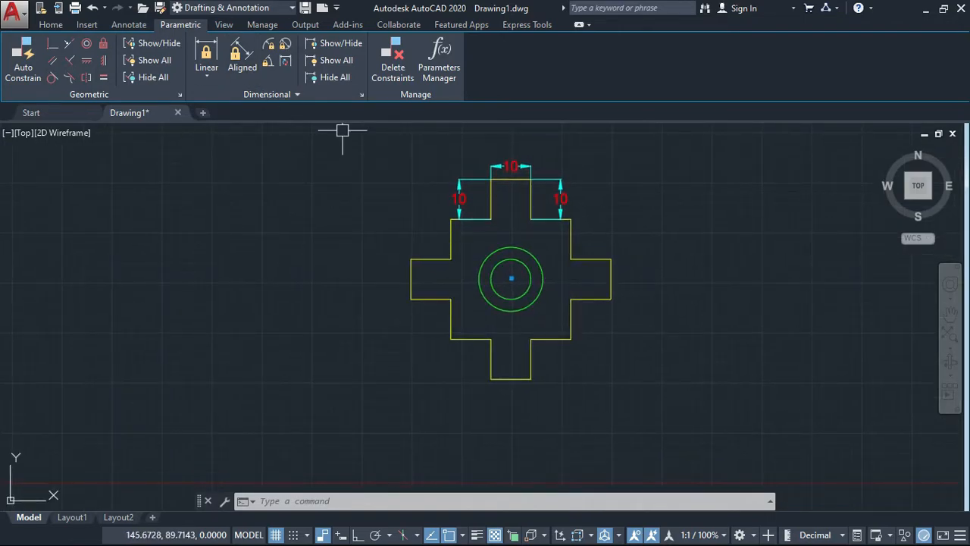
pyautogui.moveTo(482, 232); pyautogui.dragTo(545, 257, button='middle')
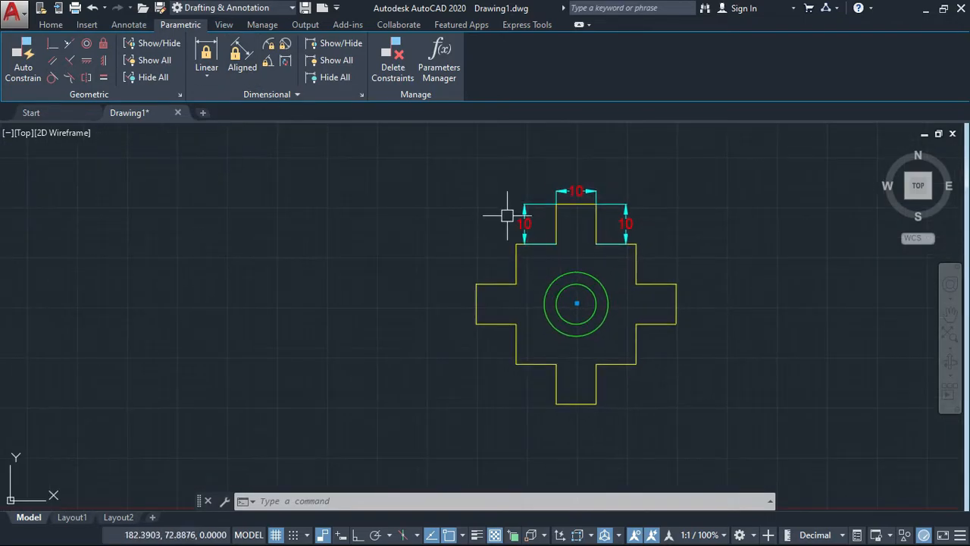
# Stretch the upper arm's top-right corner horizontally outward so that the top edge is about 17 long
pyautogui.scroll(2, 564, 208)
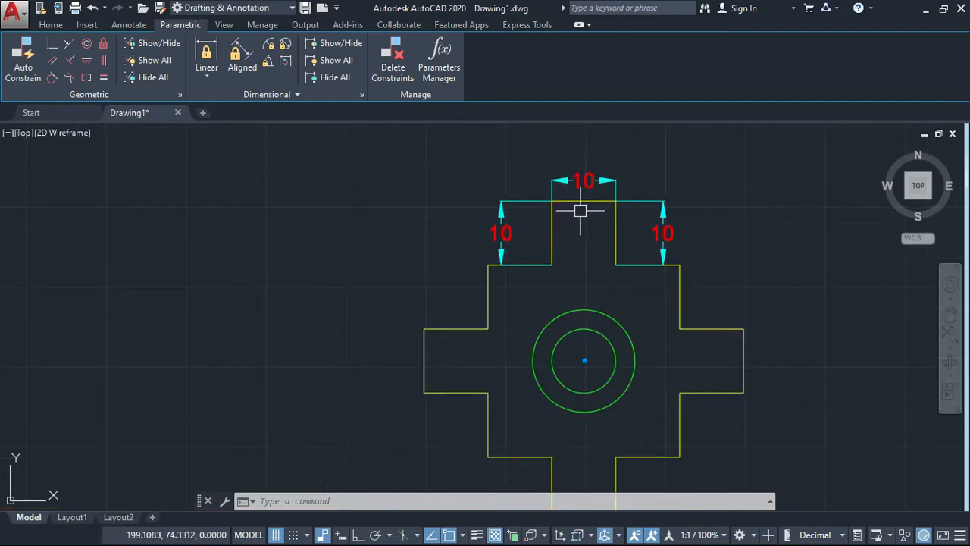
pyautogui.moveTo(580, 210); pyautogui.dragTo(563, 249, button='middle')
pyautogui.scroll(4, 564, 247)
pyautogui.click(568, 239)
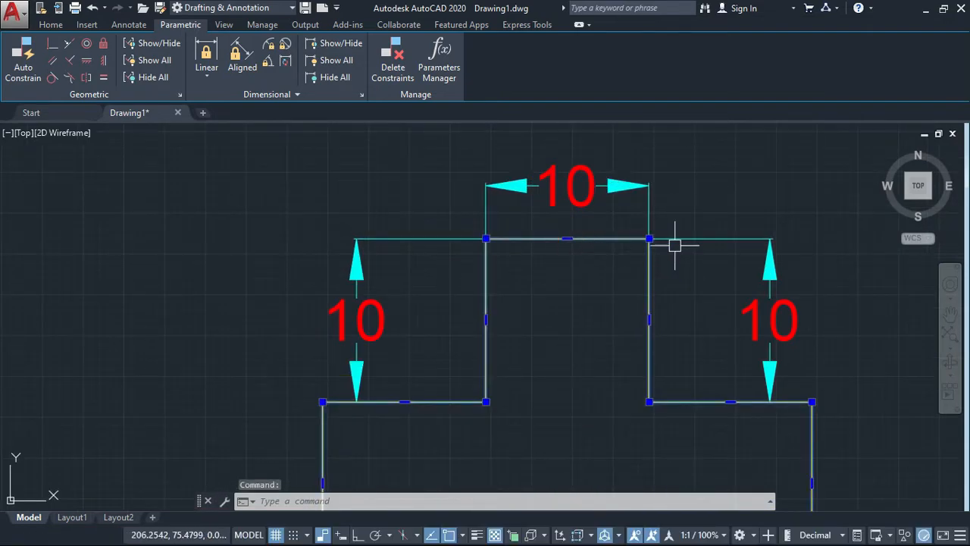
pyautogui.click(649, 239)
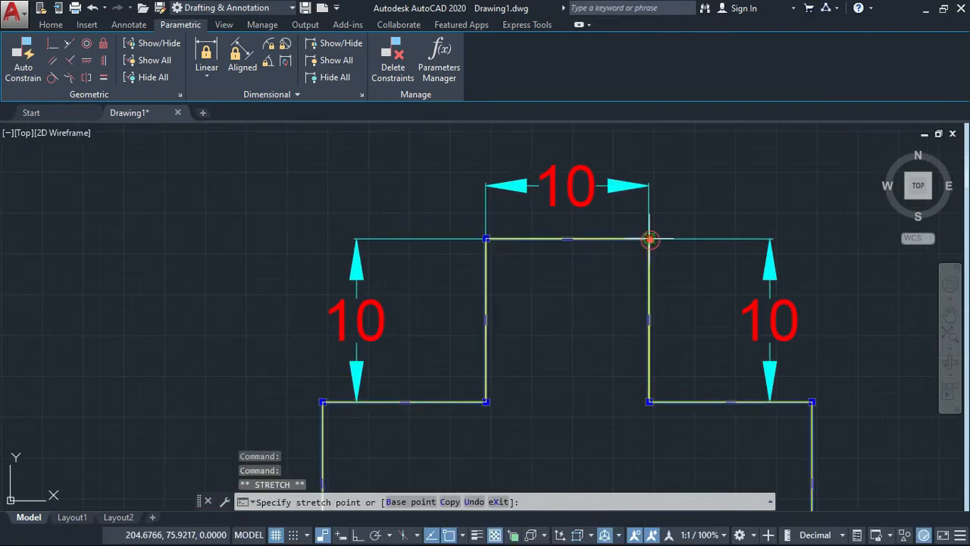
pyautogui.click(769, 237)
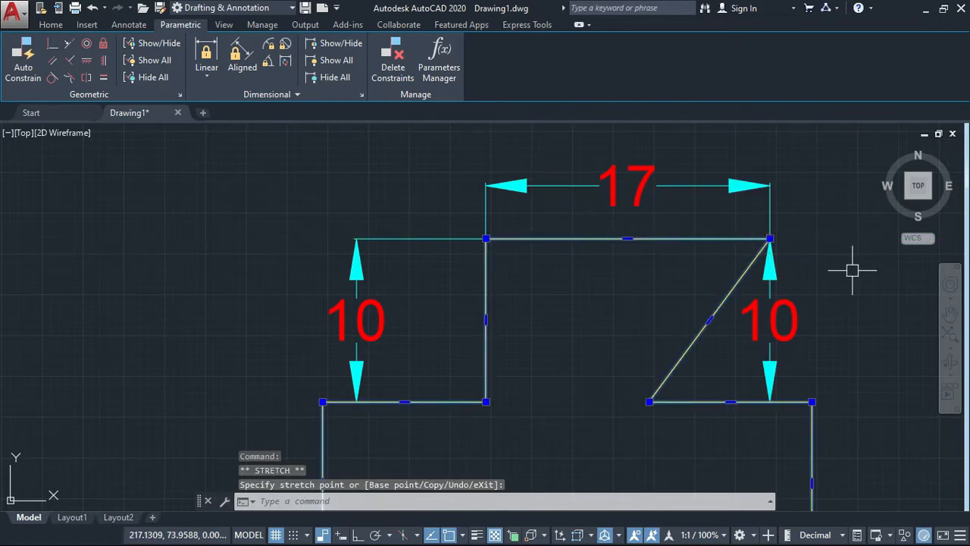
# Cancel the second corner stretch and undo the grip edits on the upper arm
pyautogui.click(769, 237)
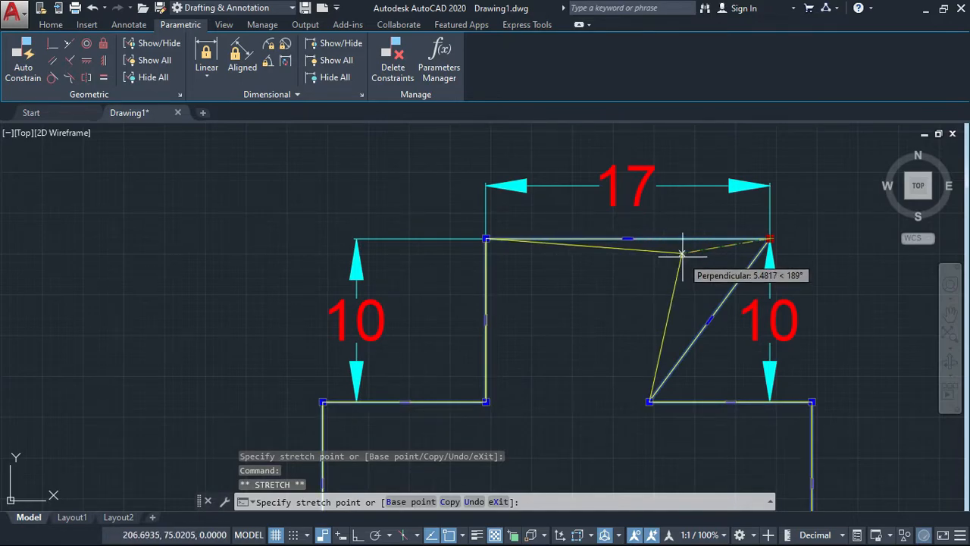
pyautogui.hotkey('ctrl', 'z')
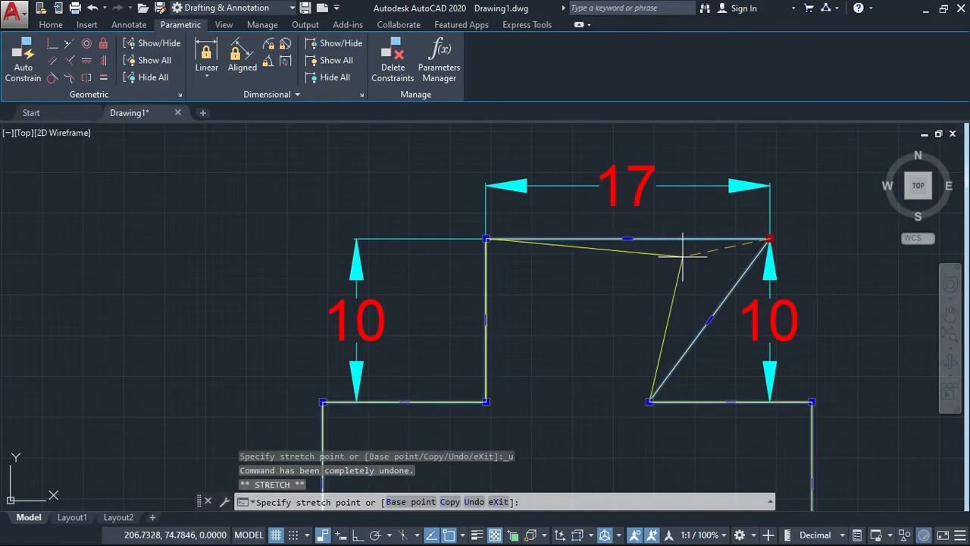
pyautogui.press('Escape')
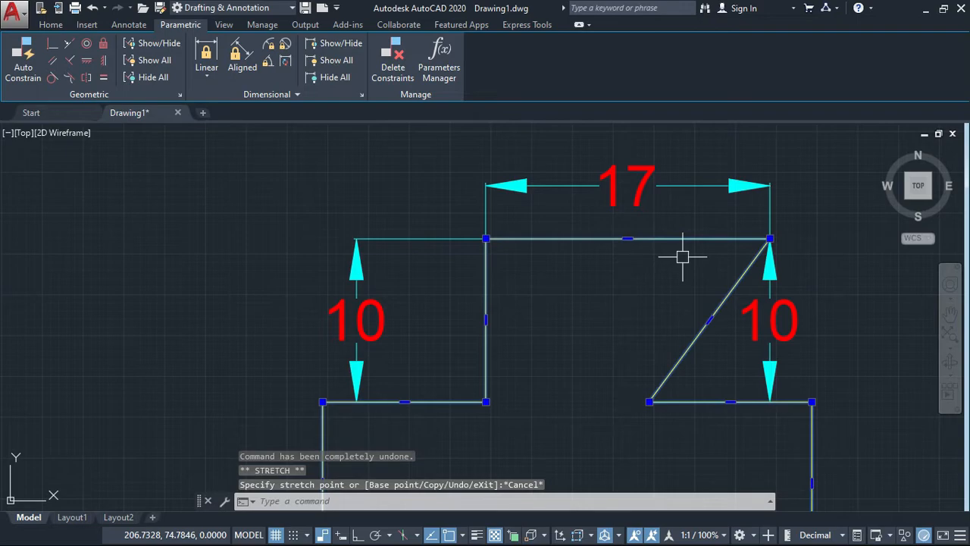
pyautogui.hotkey('ctrl', 'z')
pyautogui.hotkey('ctrl', 'z')
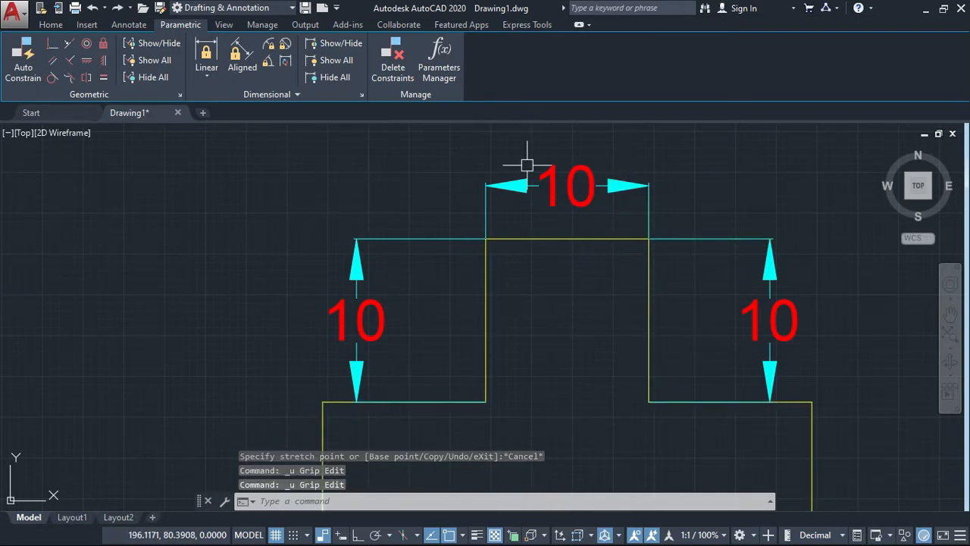
pyautogui.click(569, 183)
pyautogui.scroll(-2, 580, 298)
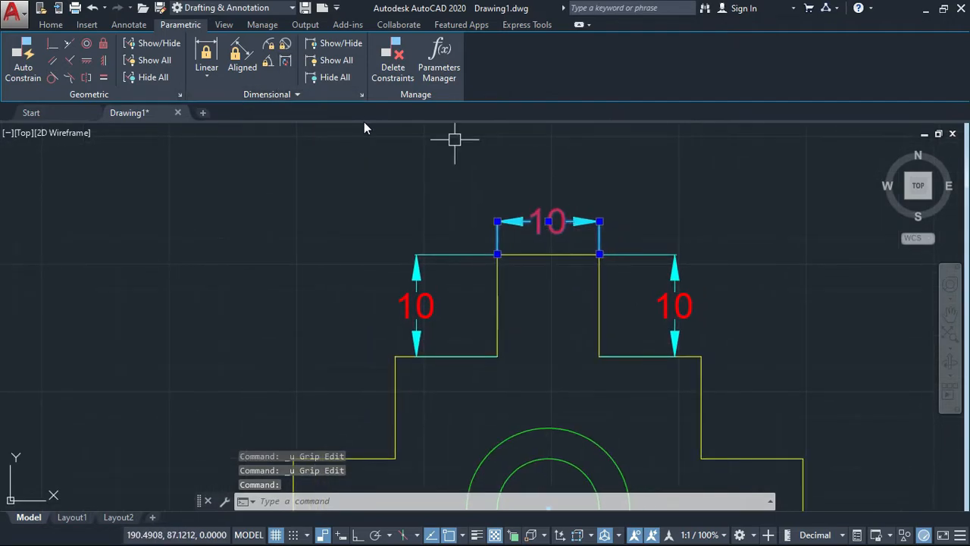
pyautogui.press('Escape')
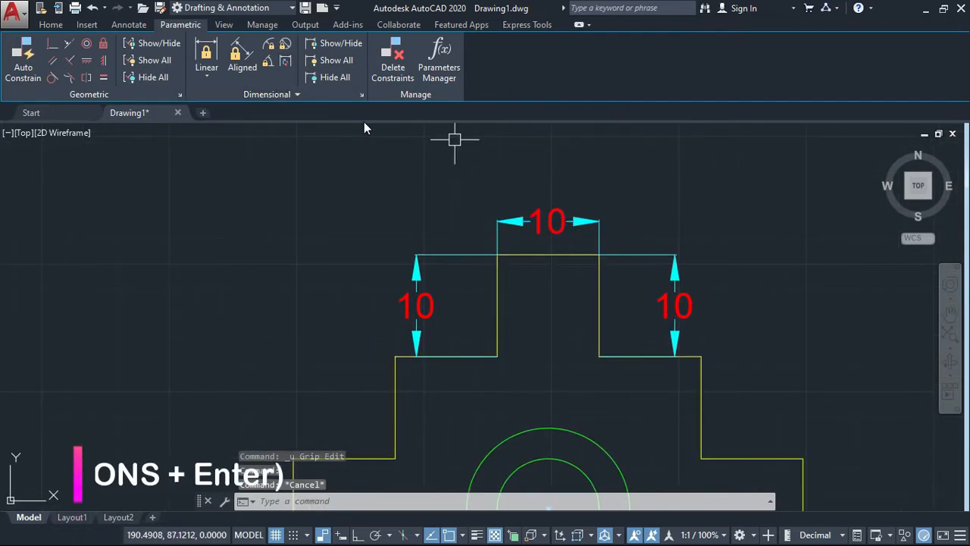
# Add a vertical Linear dimensional constraint across the end edge of the right arm, placed outside the profile with its default value
pyautogui.click(206, 75)
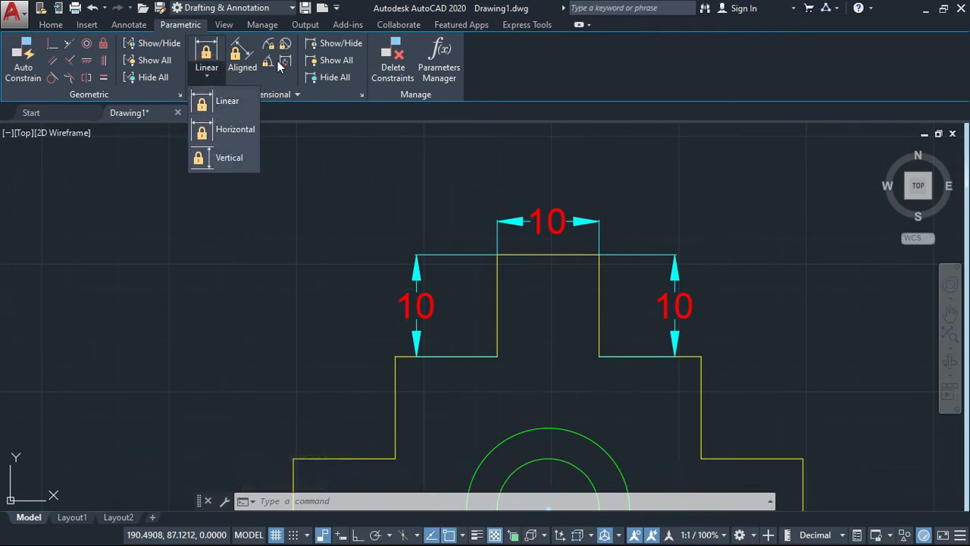
pyautogui.click(288, 129)
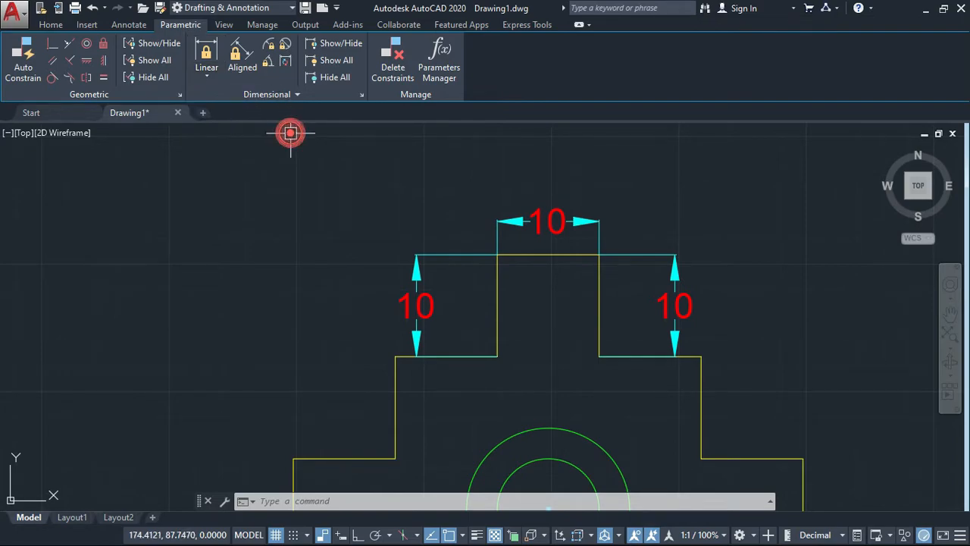
pyautogui.click(206, 54)
pyautogui.moveTo(750, 419); pyautogui.dragTo(607, 234, button='middle')
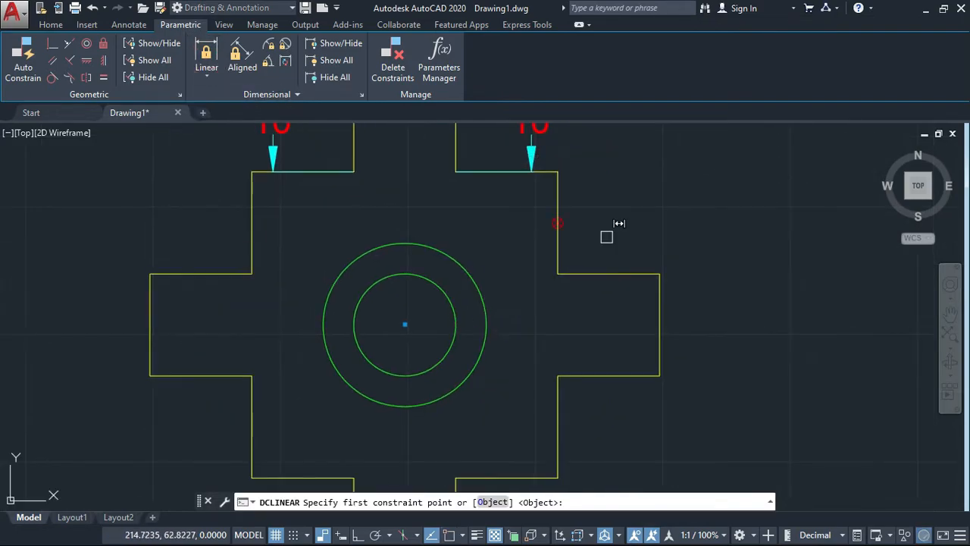
pyautogui.click(659, 274)
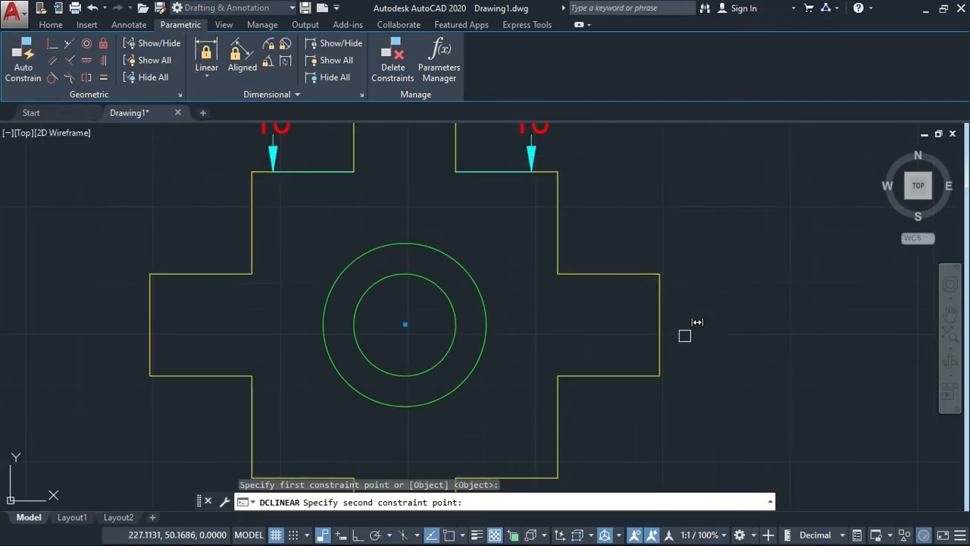
pyautogui.click(659, 375)
pyautogui.click(710, 324)
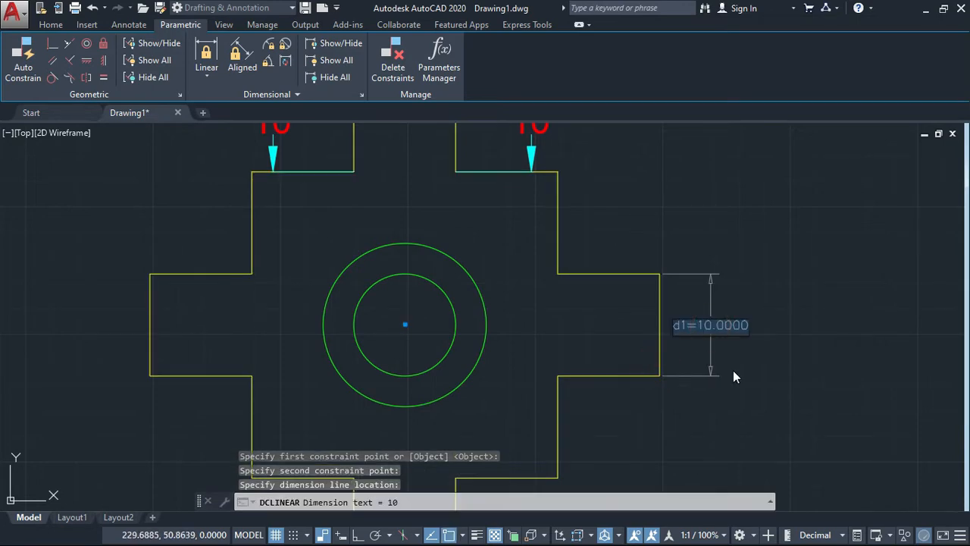
pyautogui.press('Return')
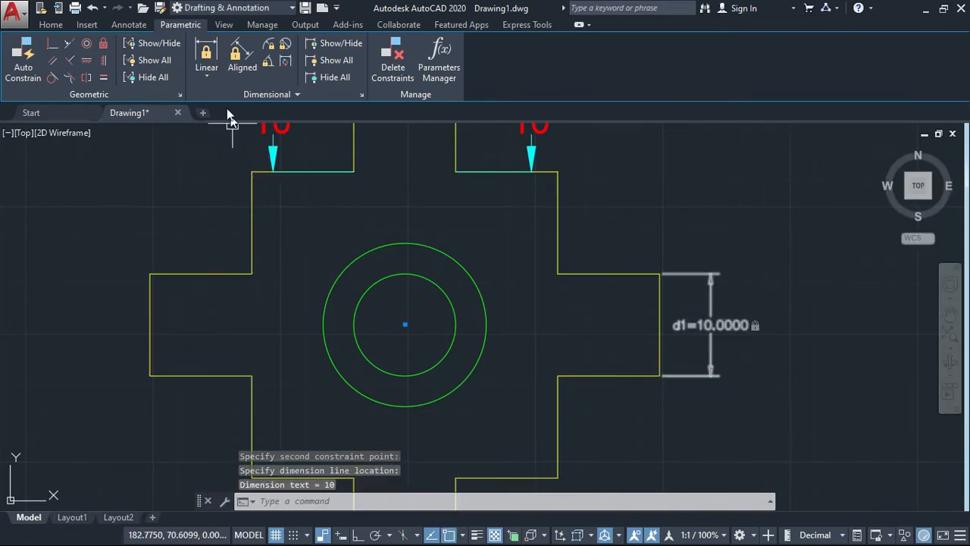
# Add a vertical Linear dimensional constraint between the central body's upper-right and lower-right corners, placed beyond the right arm's constraint with its default value
pyautogui.click(208, 57)
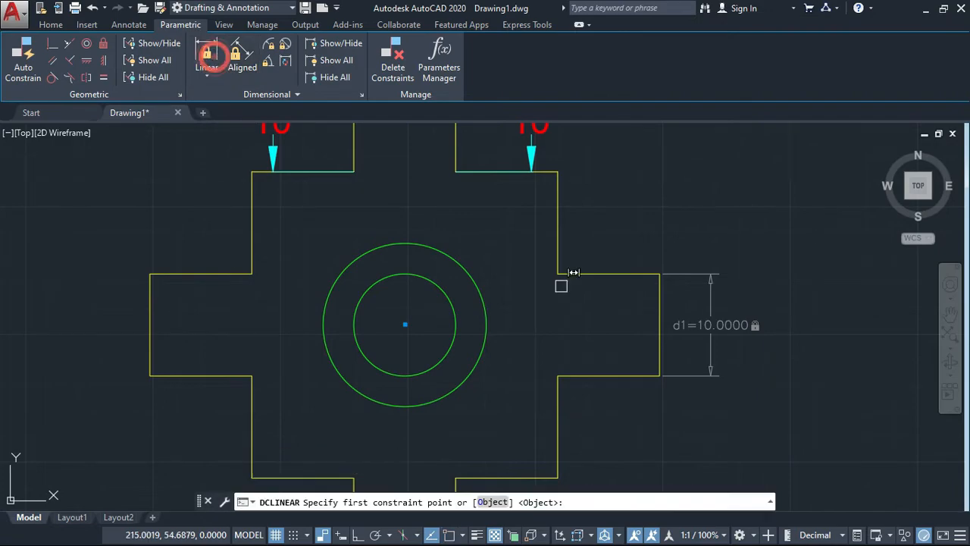
pyautogui.moveTo(673, 361); pyautogui.dragTo(660, 349, button='middle')
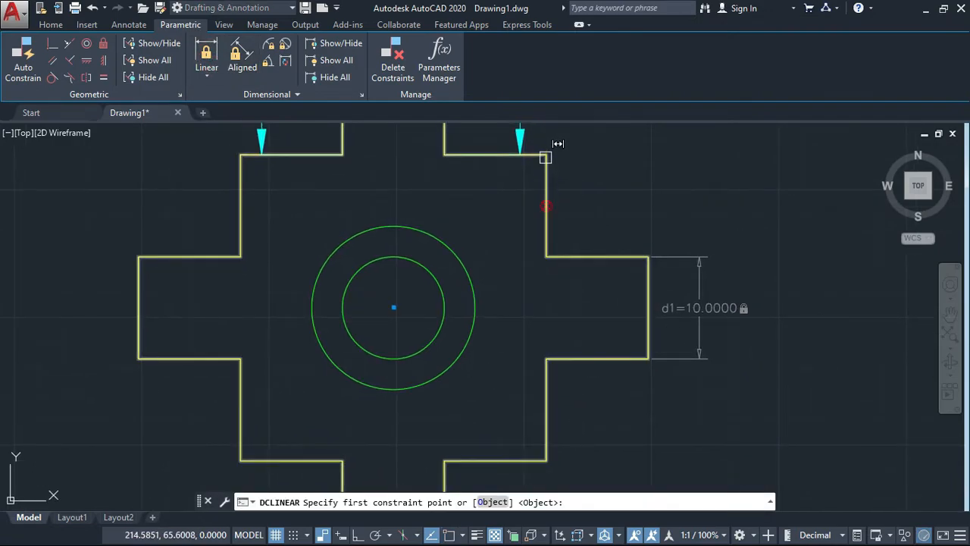
pyautogui.click(545, 153)
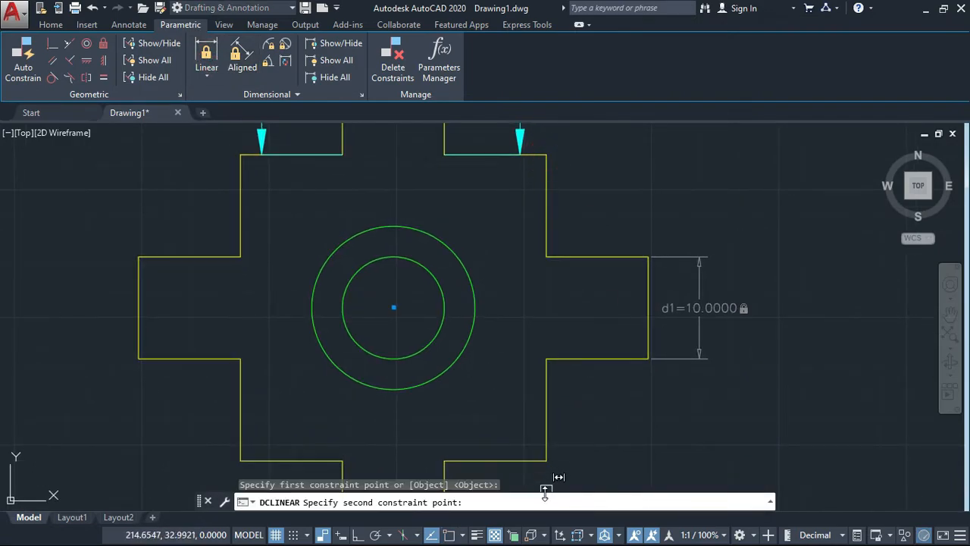
pyautogui.click(543, 456)
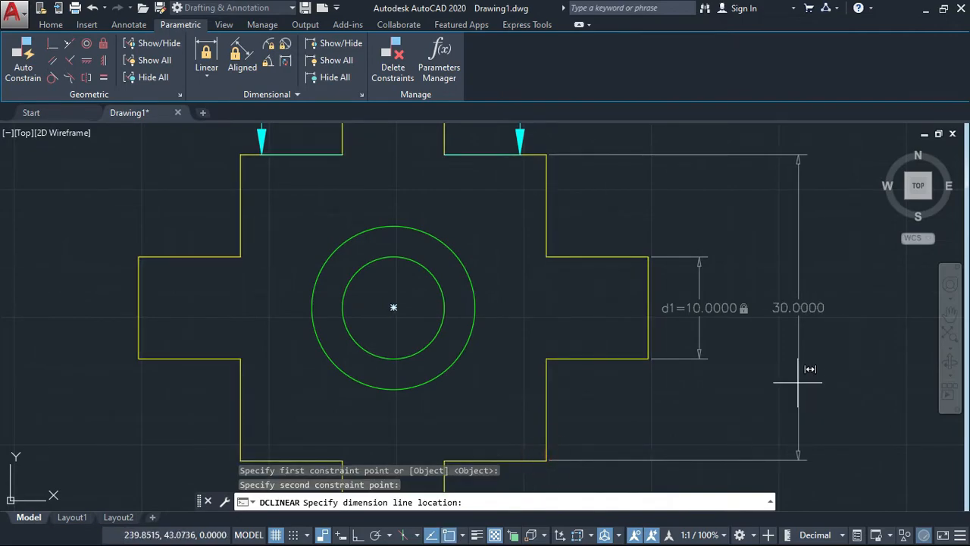
pyautogui.click(797, 383)
pyautogui.press('Return')
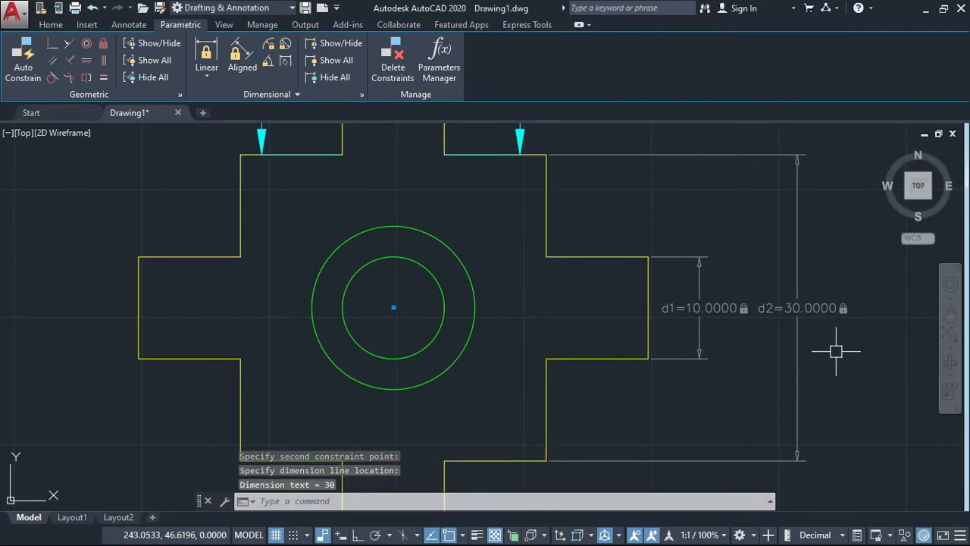
# Stretch the central body's lower-right corner straight down to test the vertical constraint between the two right corners
pyautogui.moveTo(834, 349); pyautogui.dragTo(789, 304, button='middle')
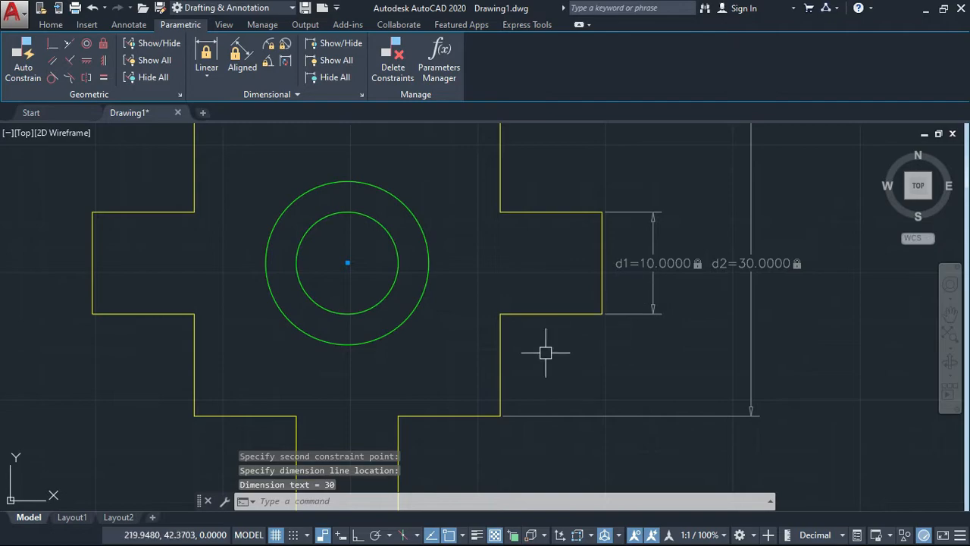
pyautogui.click(501, 352)
pyautogui.click(500, 415)
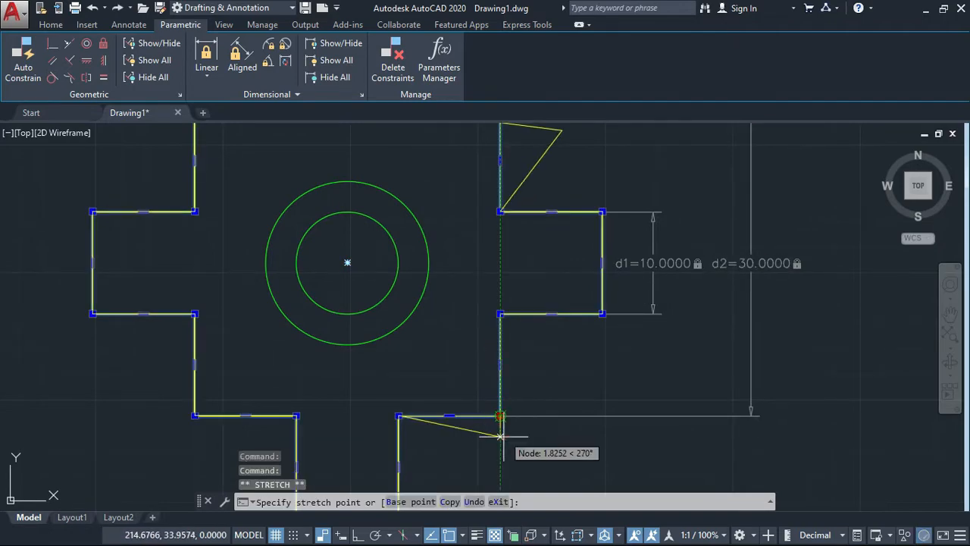
pyautogui.click(500, 461)
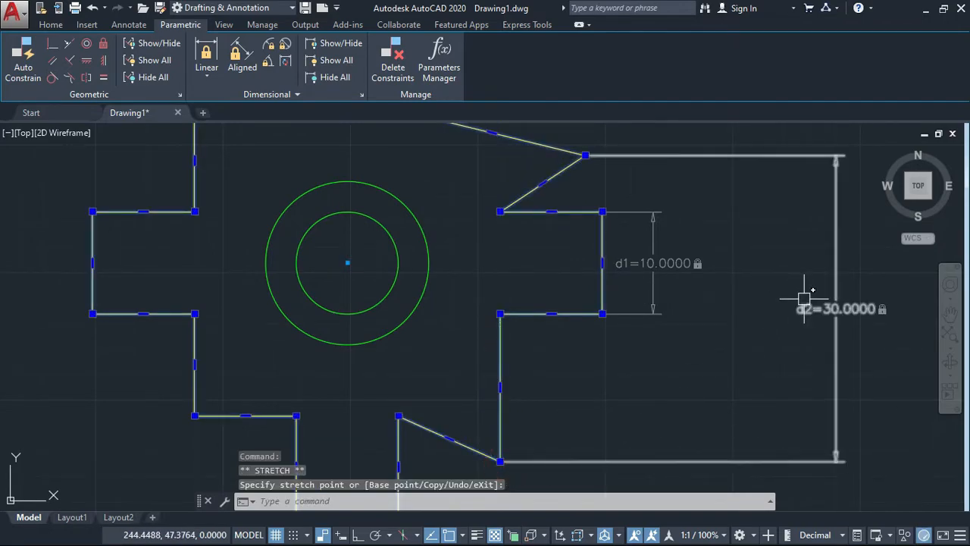
pyautogui.scroll(-2, 805, 297)
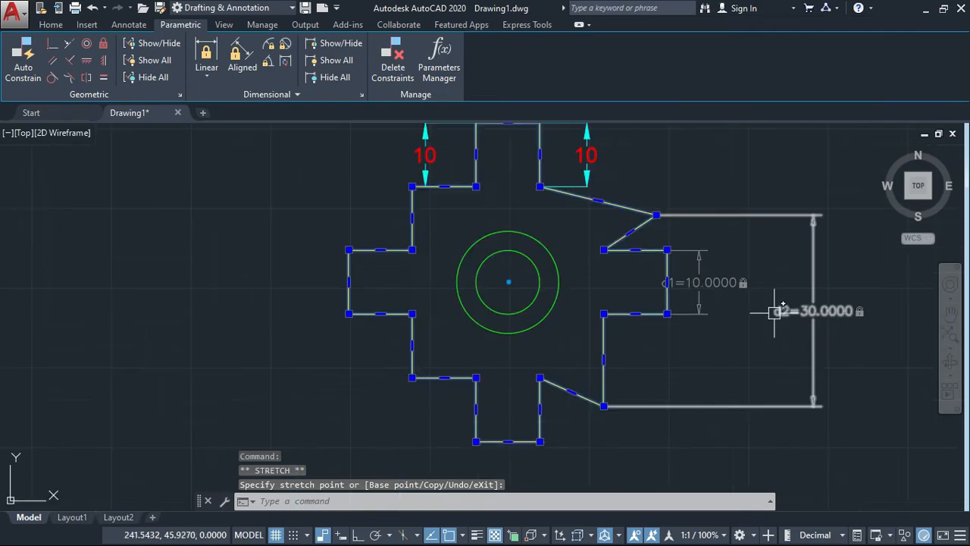
# Undo the view change and the stretch of the central body's lower-right corner
pyautogui.click(631, 215)
pyautogui.hotkey('ctrl', 'z')
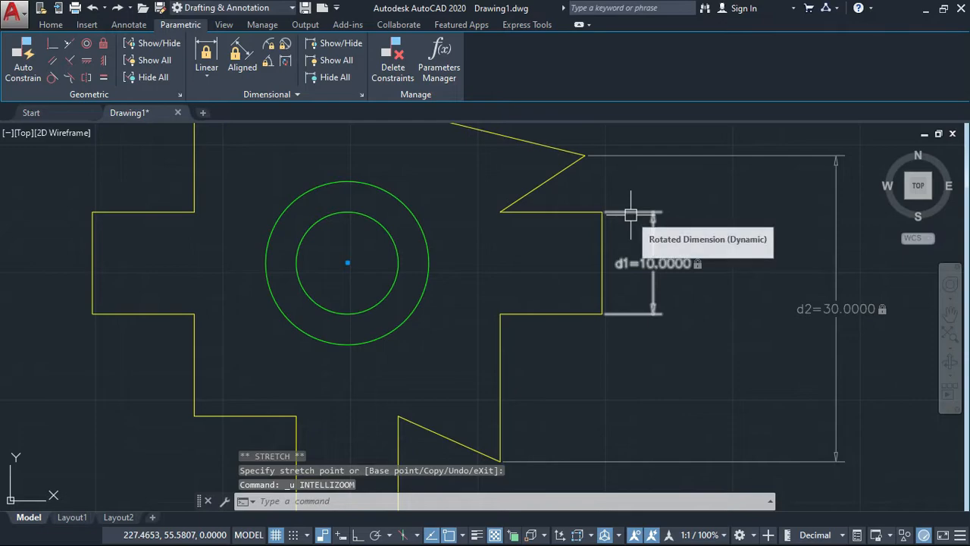
pyautogui.hotkey('ctrl', 'z')
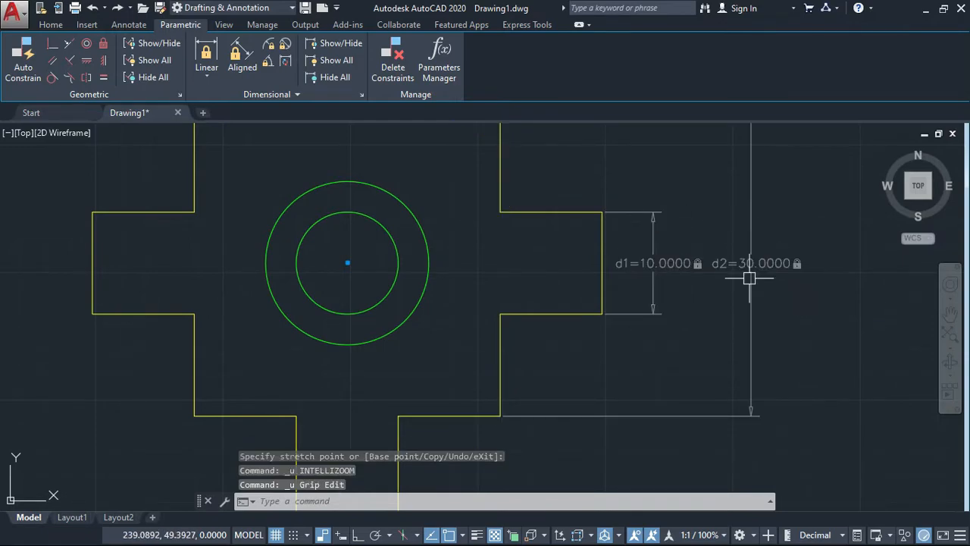
# Examine how the two linear dimensional constraints are displayed and selected at different zoom levels
pyautogui.scroll(-2, 748, 274)
pyautogui.moveTo(750, 274)
pyautogui.mouseDown(button='middle')
pyautogui.moveTo(735, 303)
pyautogui.moveTo(736, 260)
pyautogui.mouseUp(button='middle')
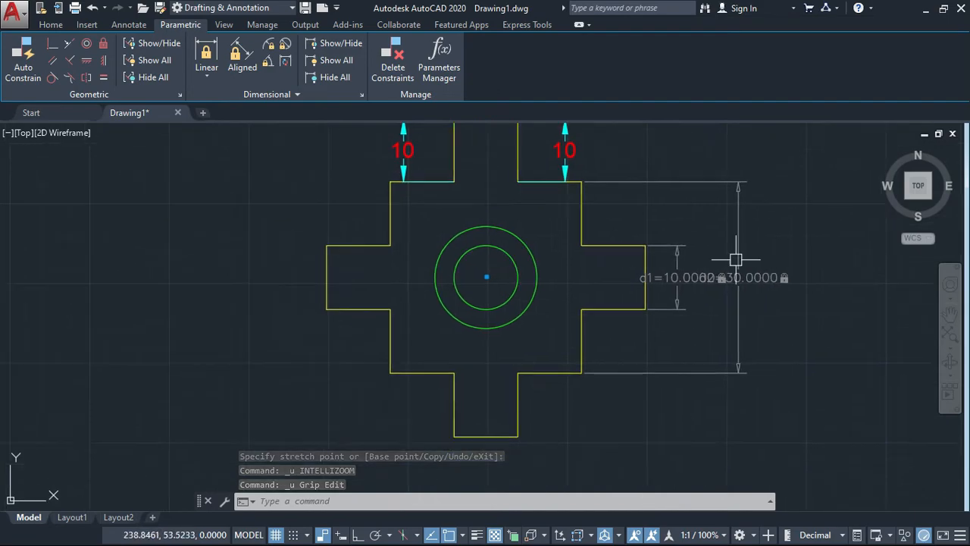
pyautogui.scroll(6, 739, 276)
pyautogui.click(736, 284)
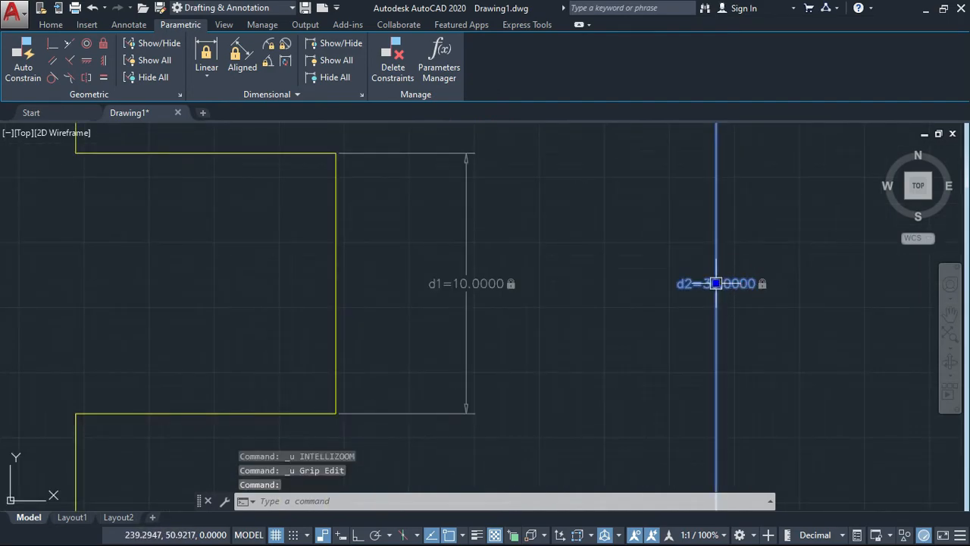
pyautogui.click(717, 284)
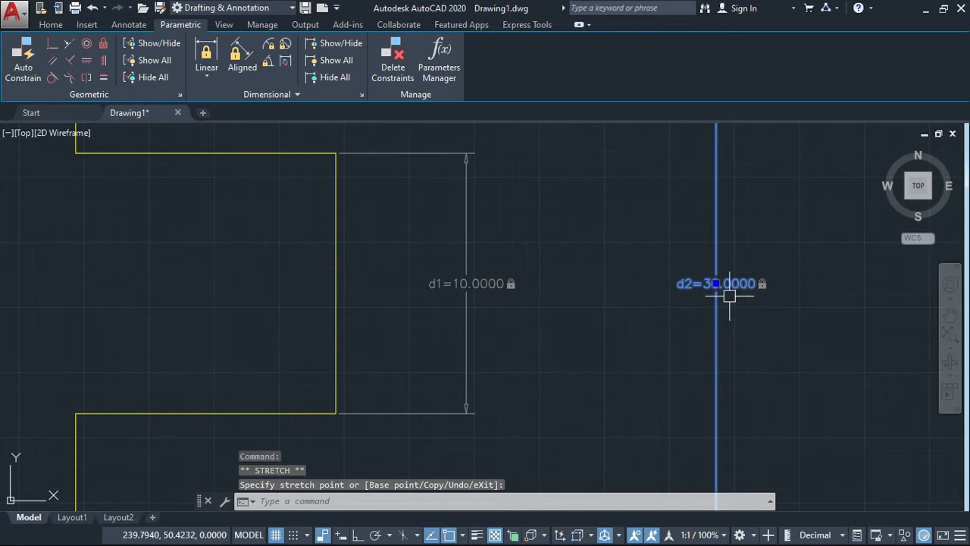
pyautogui.press('Escape')
pyautogui.scroll(-8, 732, 294)
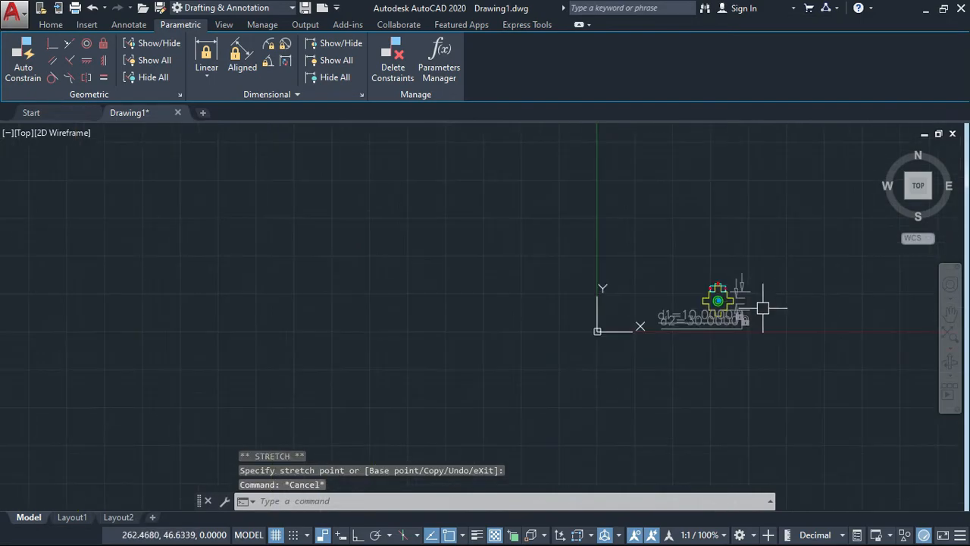
pyautogui.scroll(10, 762, 308)
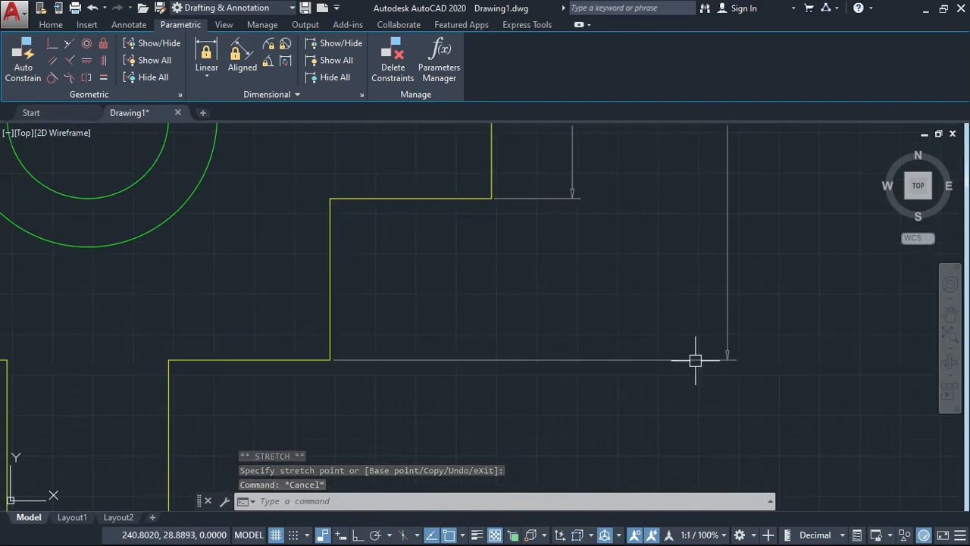
pyautogui.scroll(-8, 656, 264)
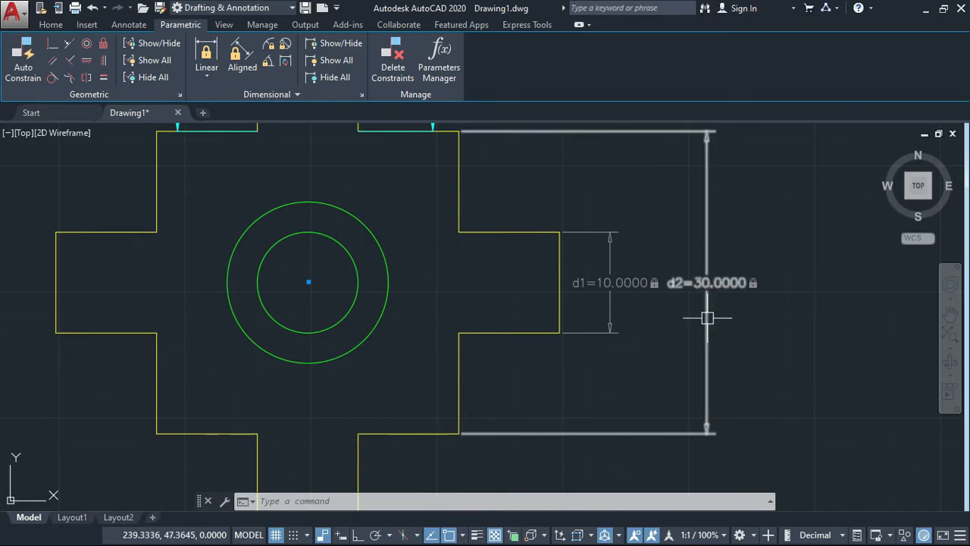
pyautogui.scroll(-3, 704, 253)
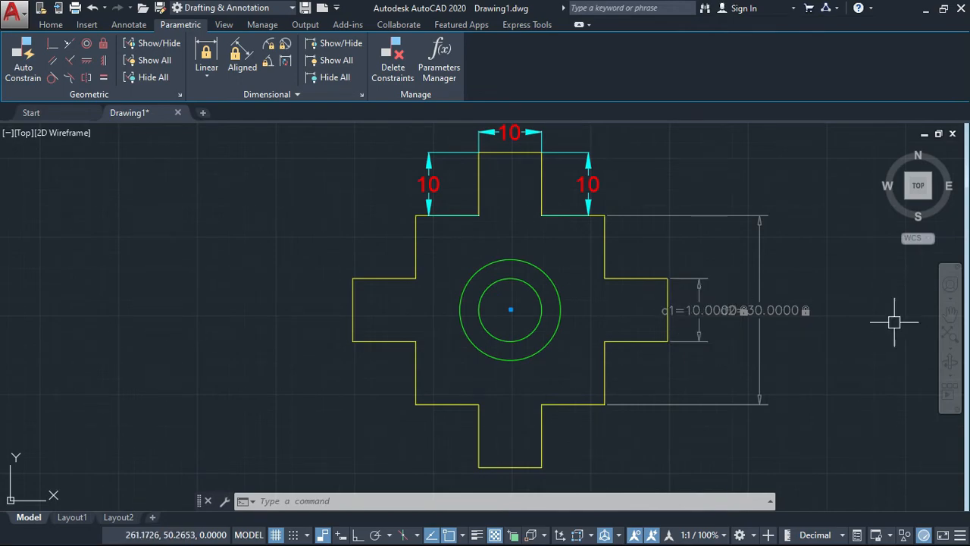
pyautogui.scroll(4, 736, 350)
pyautogui.scroll(-4, 704, 310)
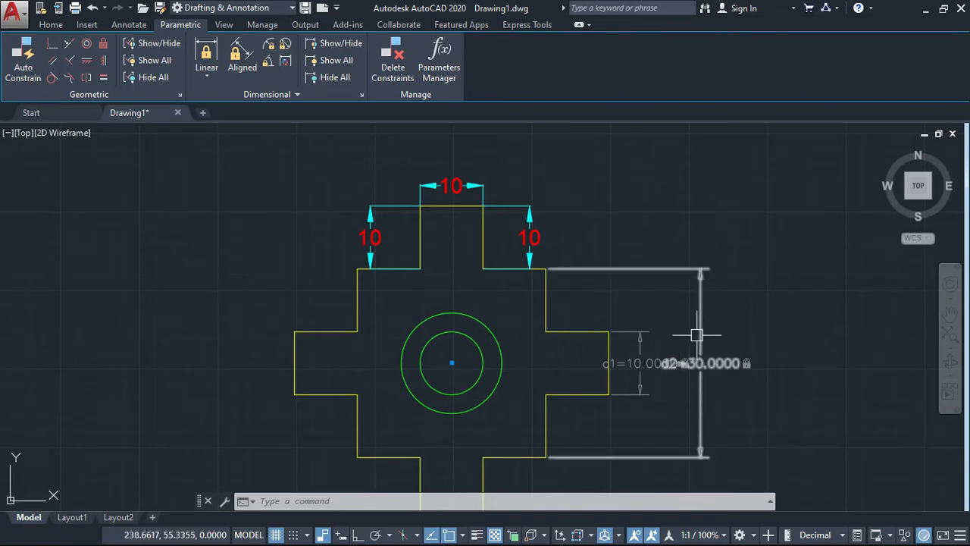
# Add a Radius dimensional constraint to the outer circle, placed beside it on the left with its default value
pyautogui.click(273, 45)
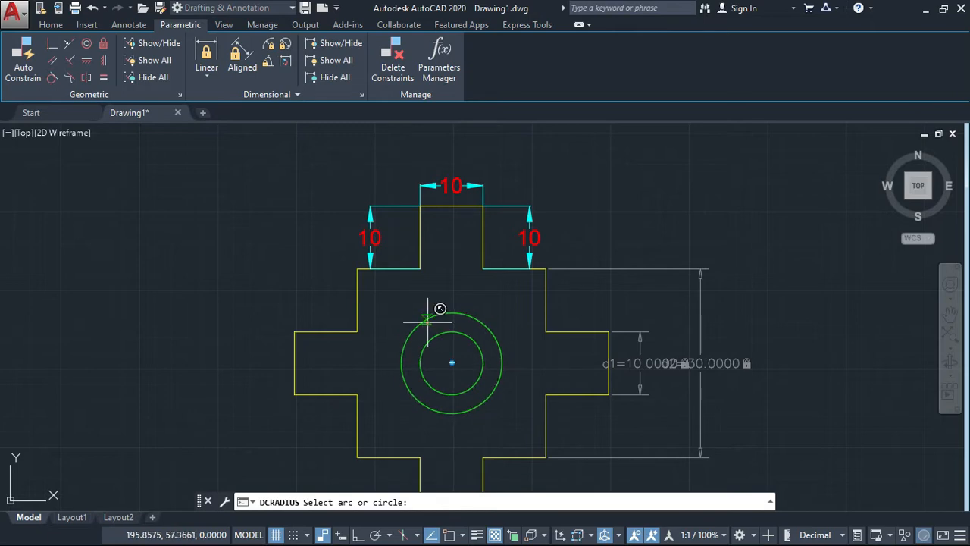
pyautogui.click(439, 314)
pyautogui.click(347, 326)
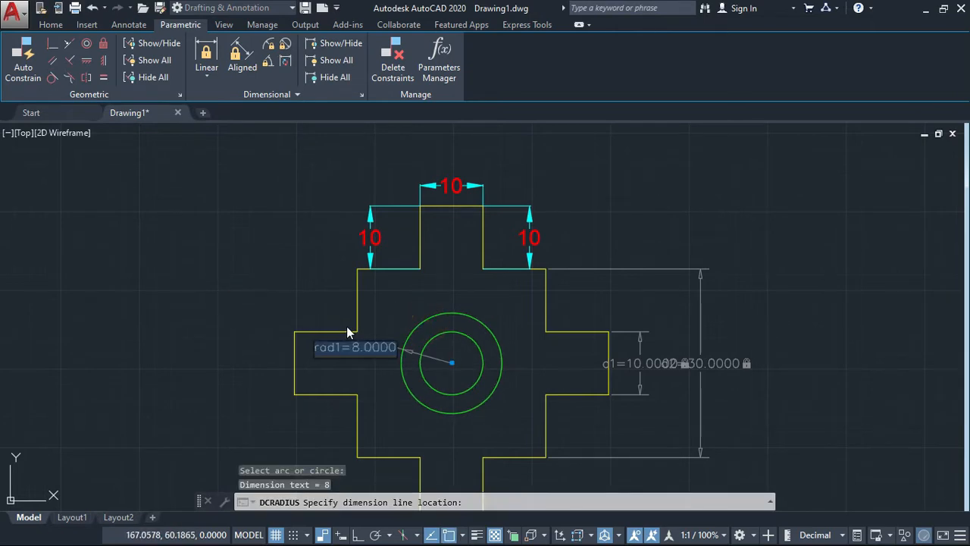
pyautogui.press('Return')
# Try to enlarge the constrained outer circle from its top quadrant, and undo the attempts together with the radius constraint
pyautogui.click(416, 327)
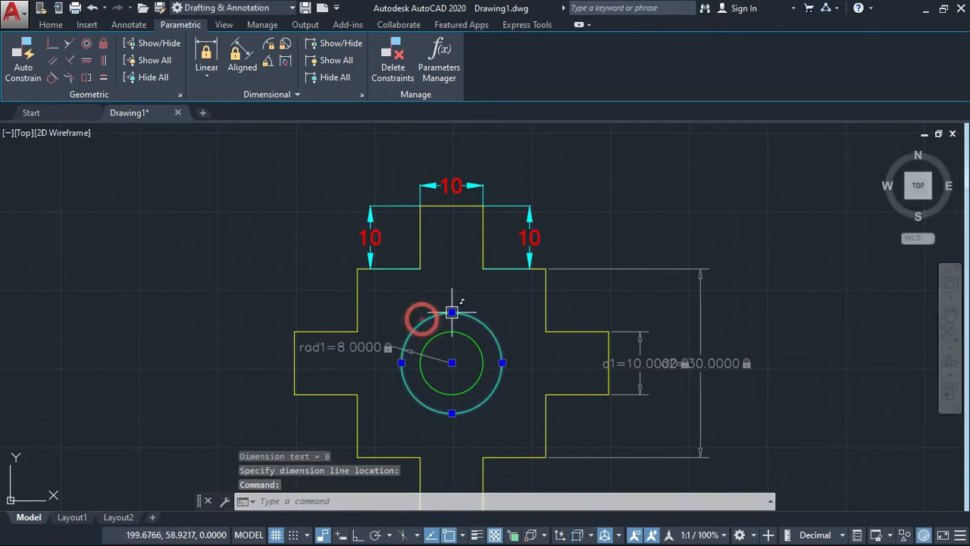
pyautogui.click(451, 313)
pyautogui.click(452, 313)
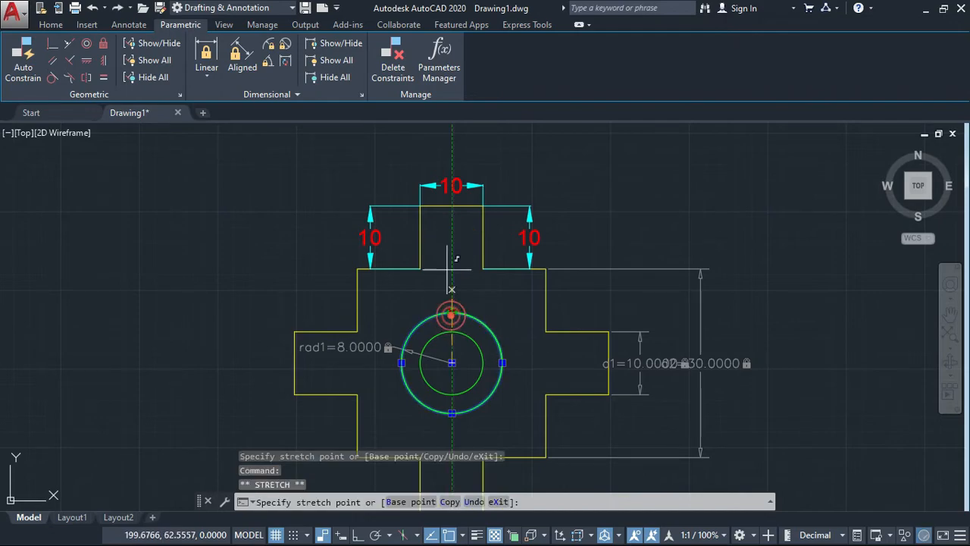
pyautogui.hotkey('ctrl', 'z')
pyautogui.hotkey('ctrl', 'z')
pyautogui.hotkey('ctrl', 'z')
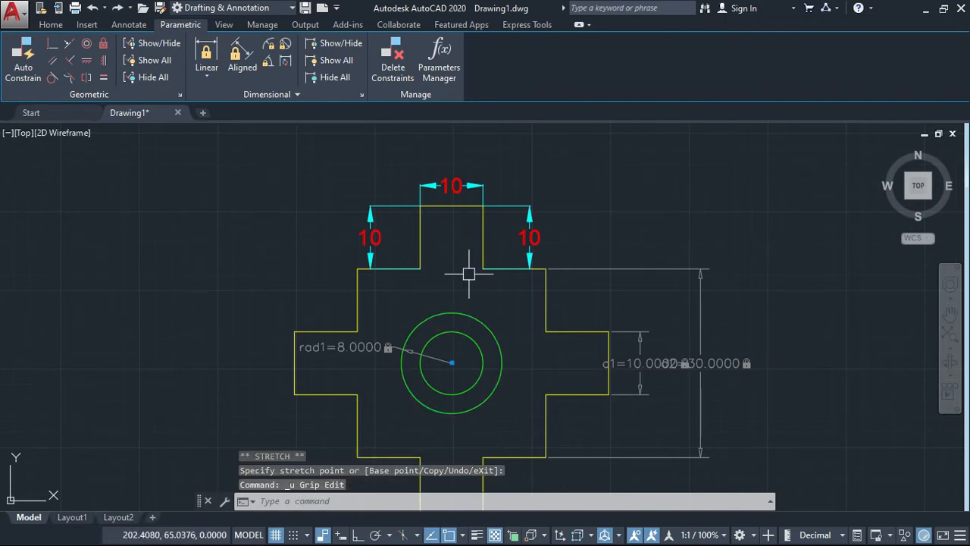
# Try stretching the unconstrained outer circle's top quadrant upward by about 5 units, and revert the stretch
pyautogui.click(463, 313)
pyautogui.click(452, 312)
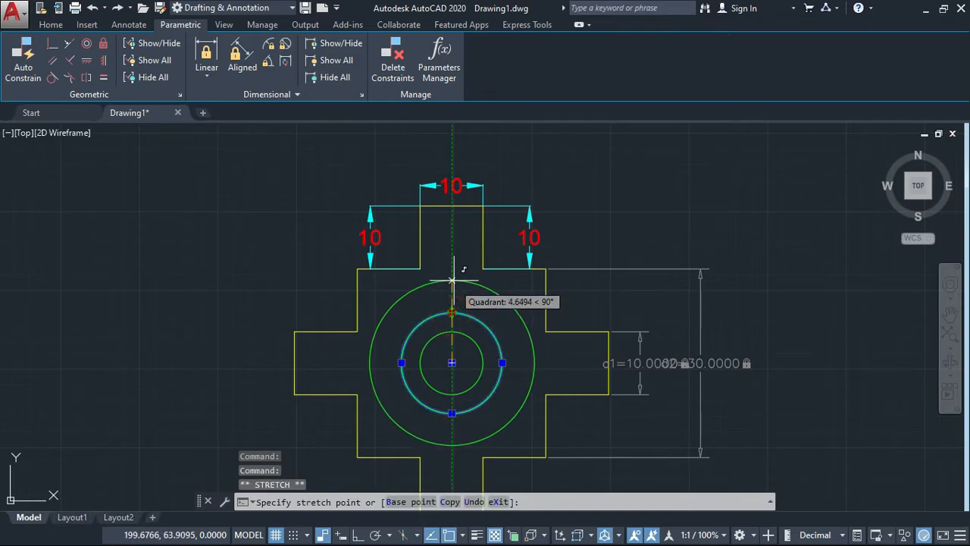
pyautogui.hotkey('ctrl', 'z')
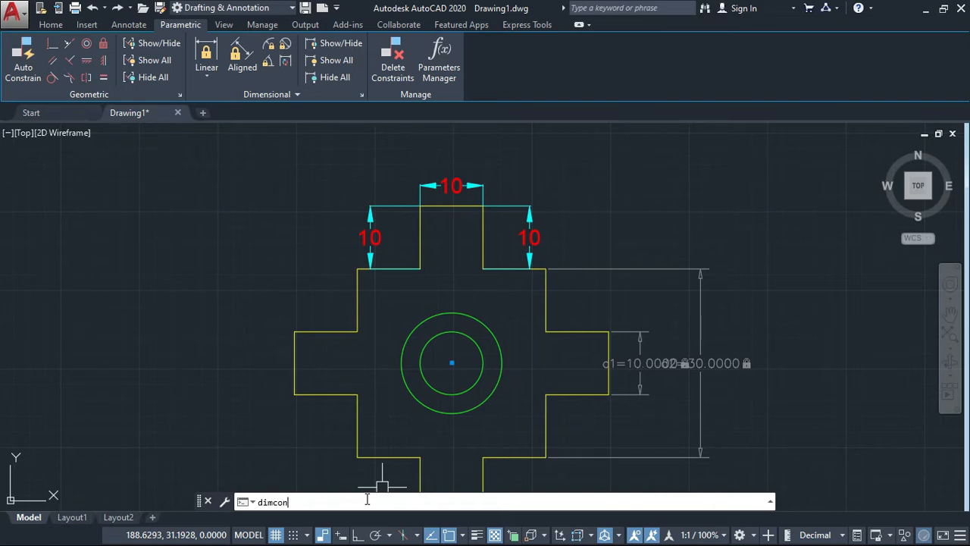
# Convert the associative width dimension above the profile's top arm into a dimensional constraint using the DIMCONSTRAINT Convert option
pyautogui.write('s')
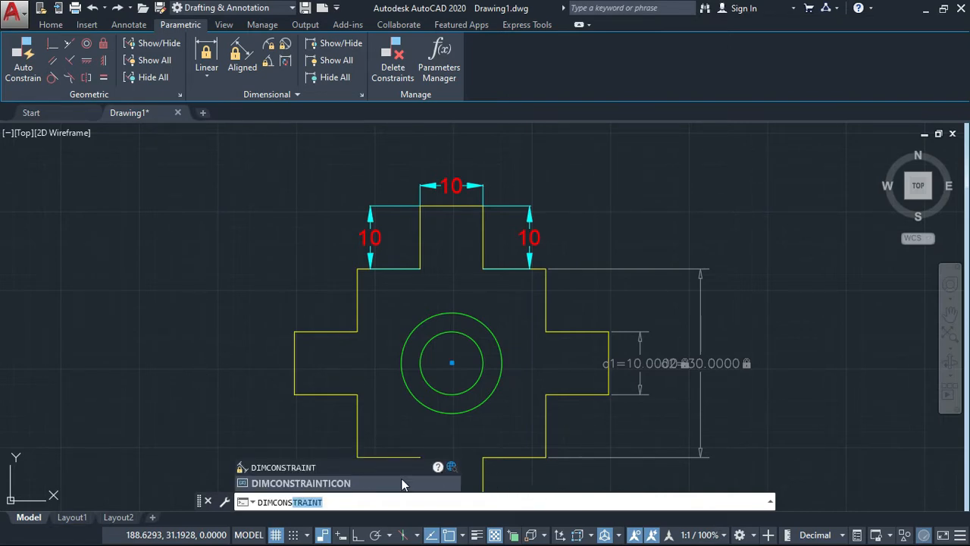
pyautogui.press('Return')
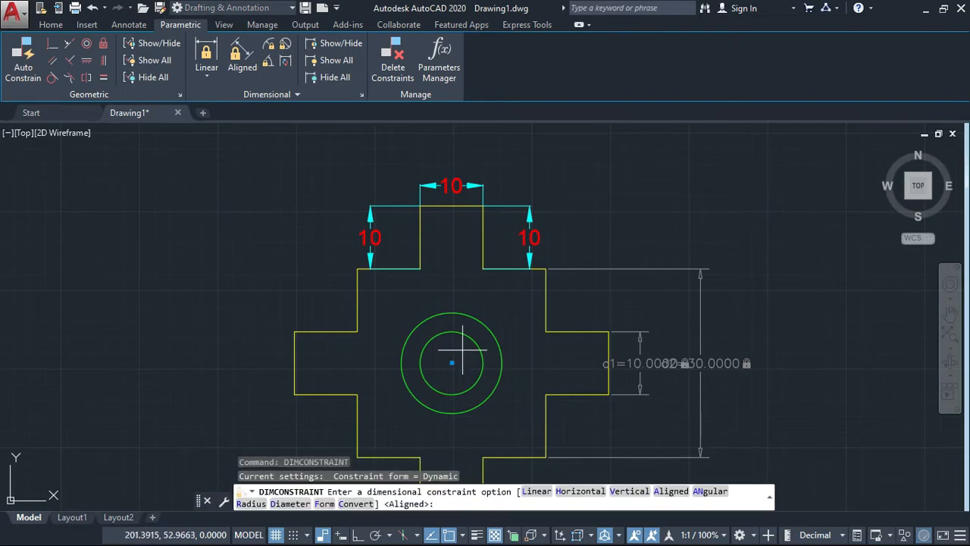
pyautogui.click(368, 505)
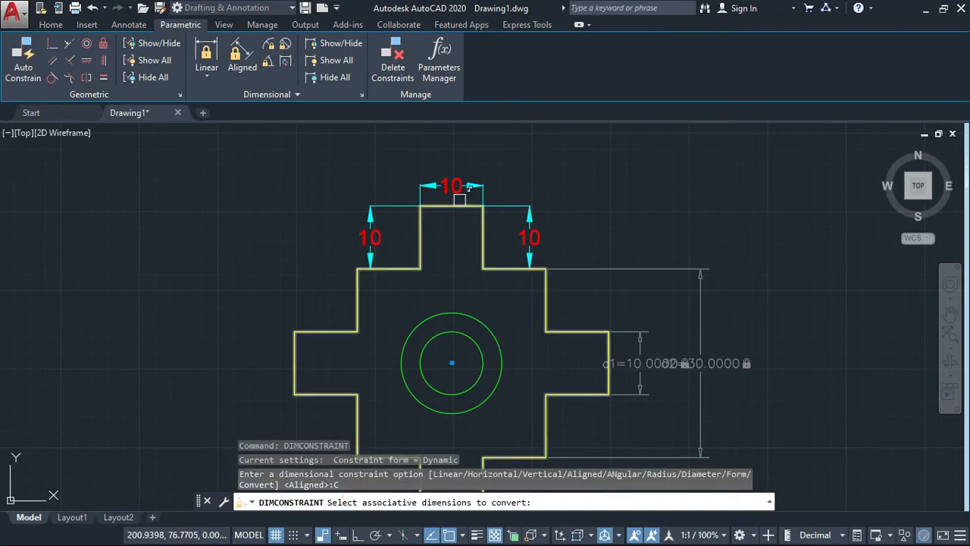
pyautogui.click(453, 181)
pyautogui.click(384, 205)
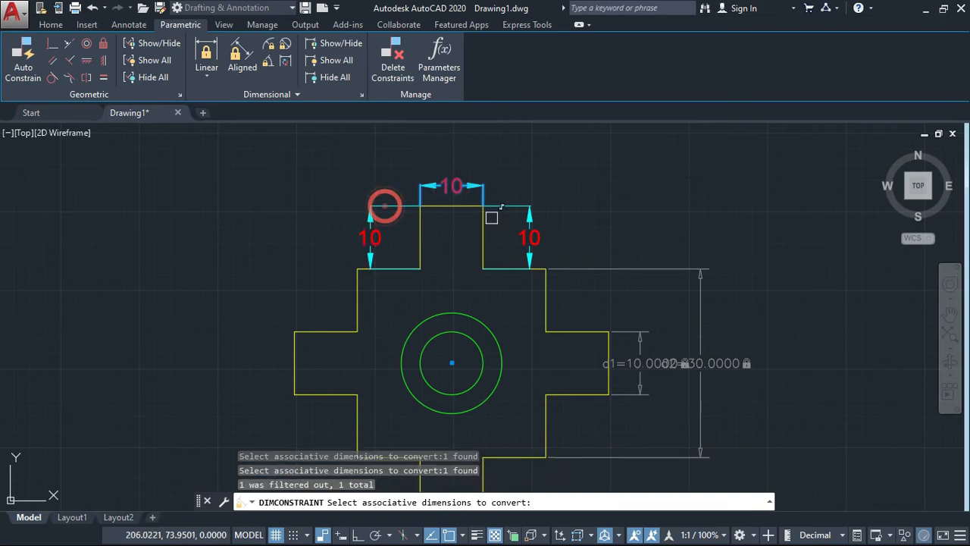
pyautogui.click(370, 220)
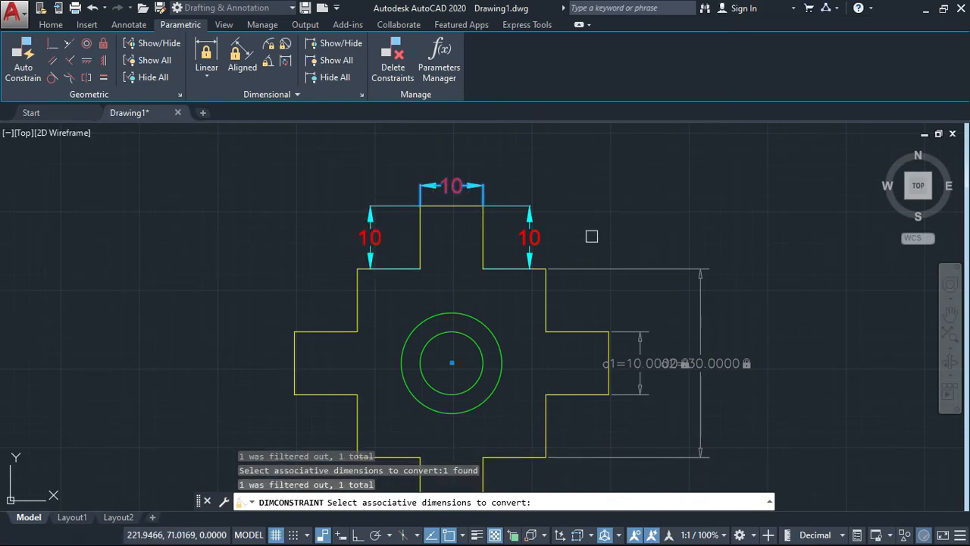
pyautogui.press('Return')
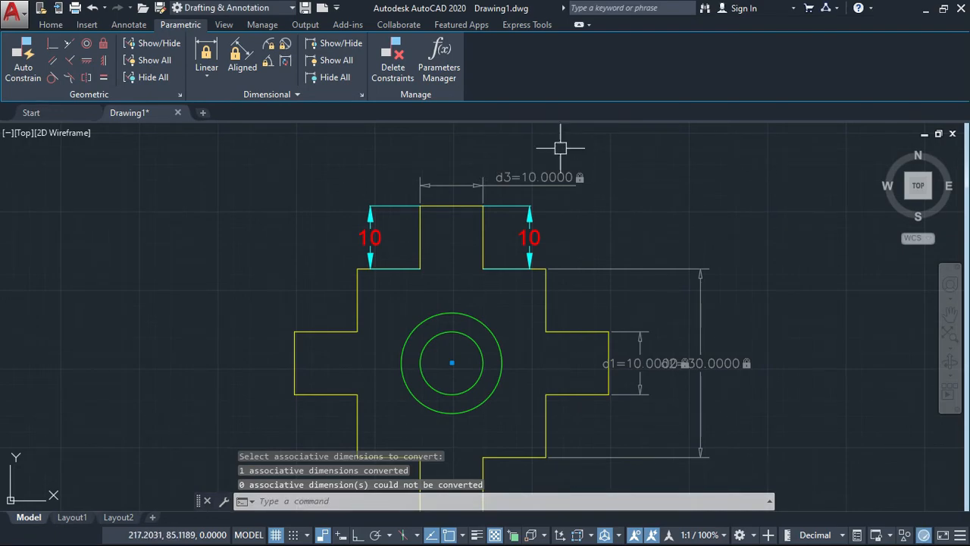
# Try setting the top arm's width constraint to 20, and undo the change
pyautogui.scroll(2, 512, 171)
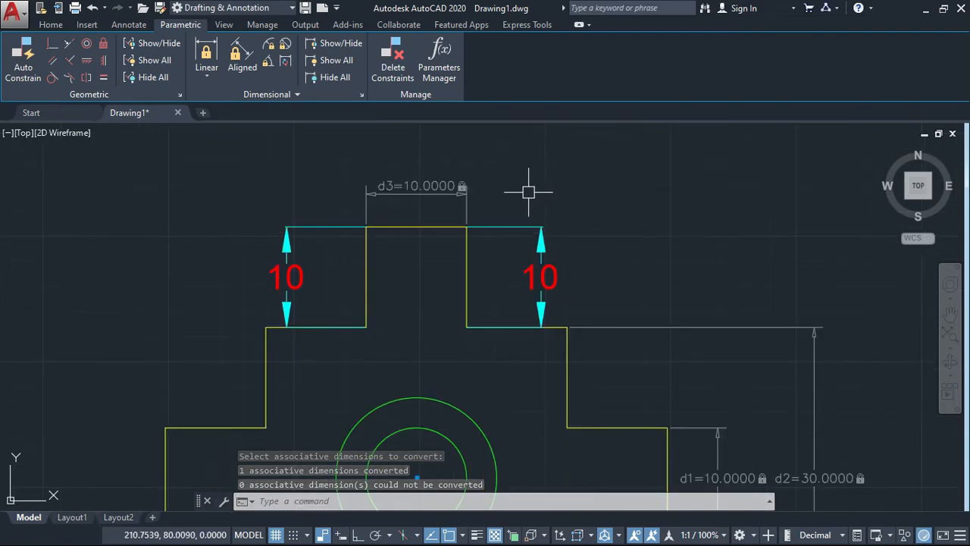
pyautogui.doubleClick(427, 188)
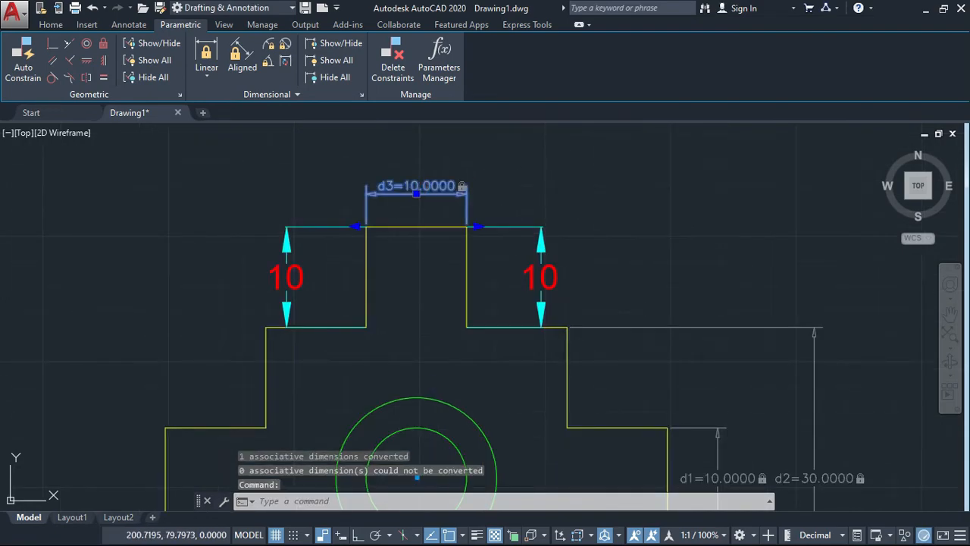
pyautogui.click(429, 187)
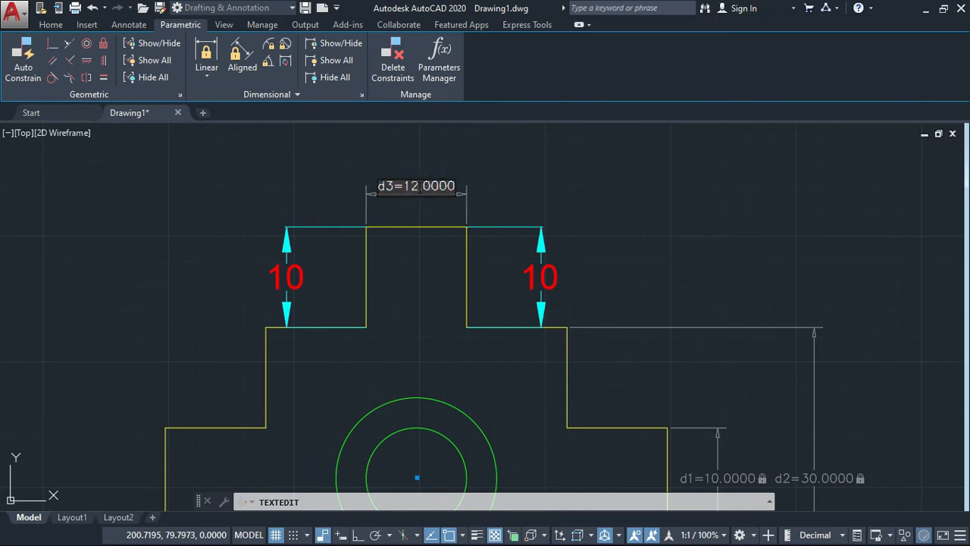
pyautogui.press('Return')
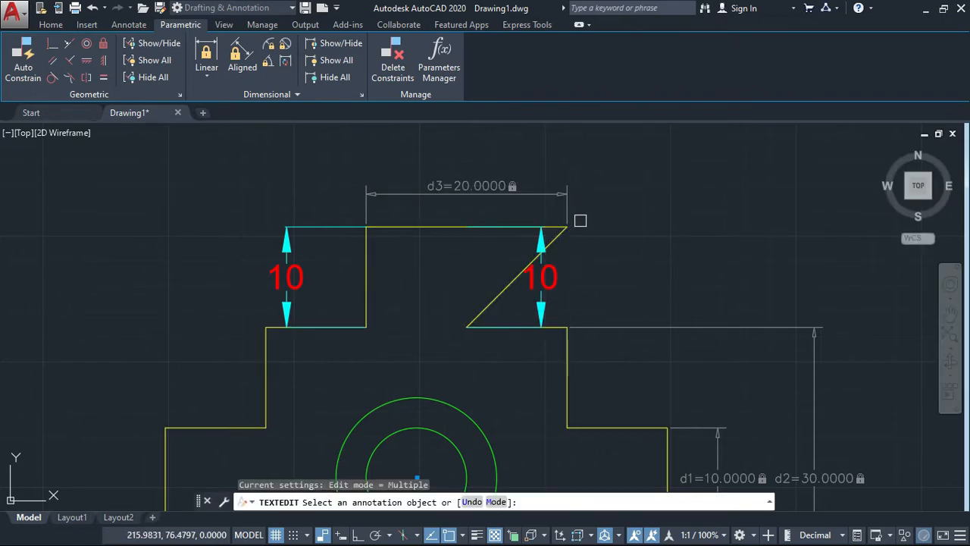
pyautogui.hotkey('ctrl', 'z')
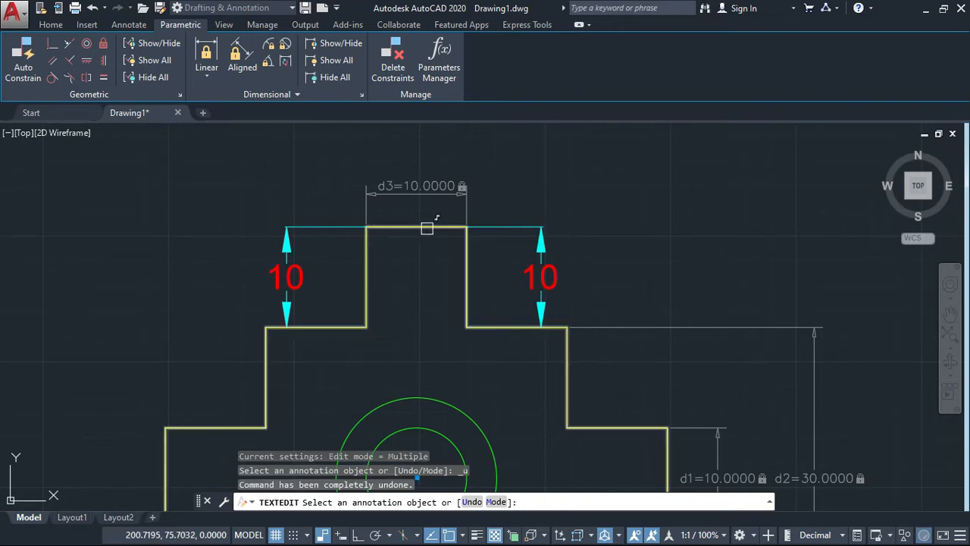
pyautogui.press('Escape')
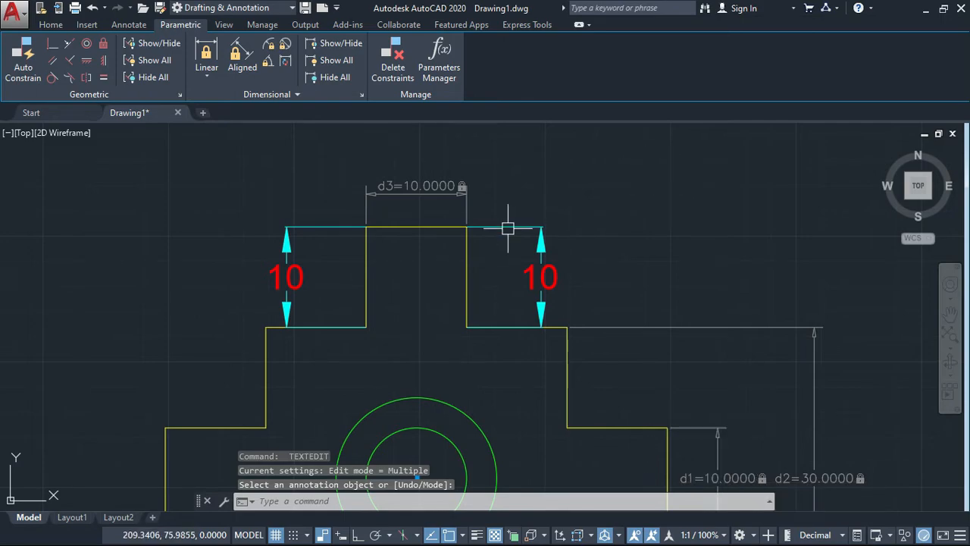
# Add an ordinary Radius dimension to the outer circle, with its text placed outside the profile beyond the left arm
pyautogui.scroll(-4, 506, 230)
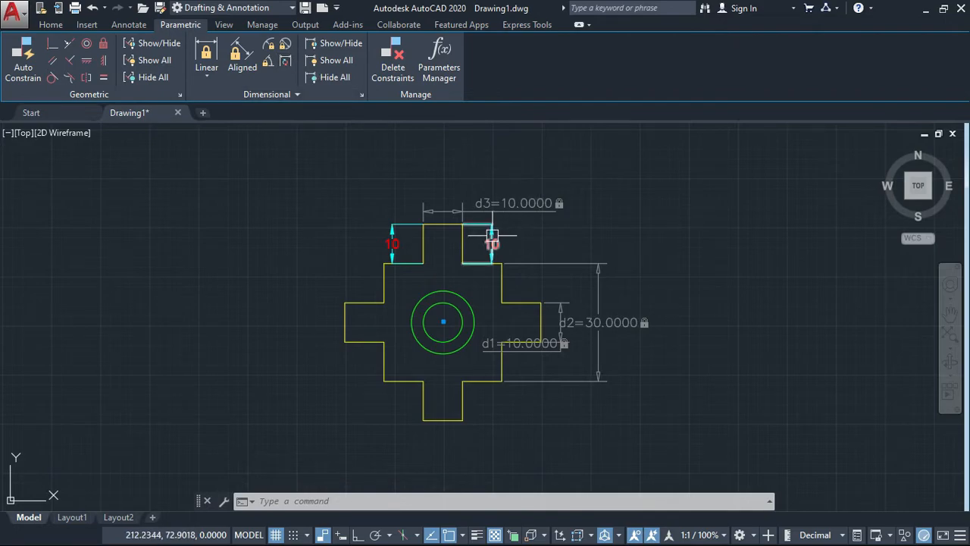
pyautogui.scroll(3, 444, 303)
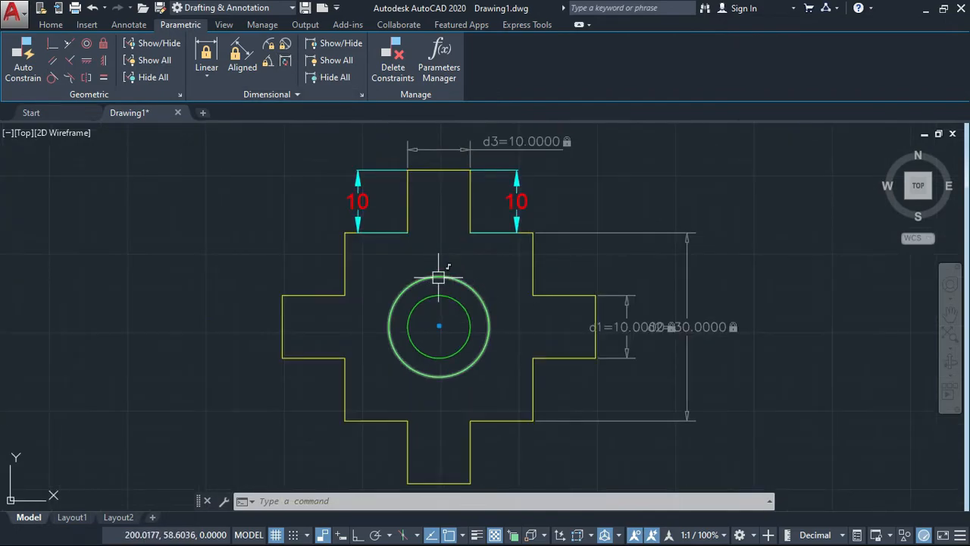
pyautogui.click(438, 276)
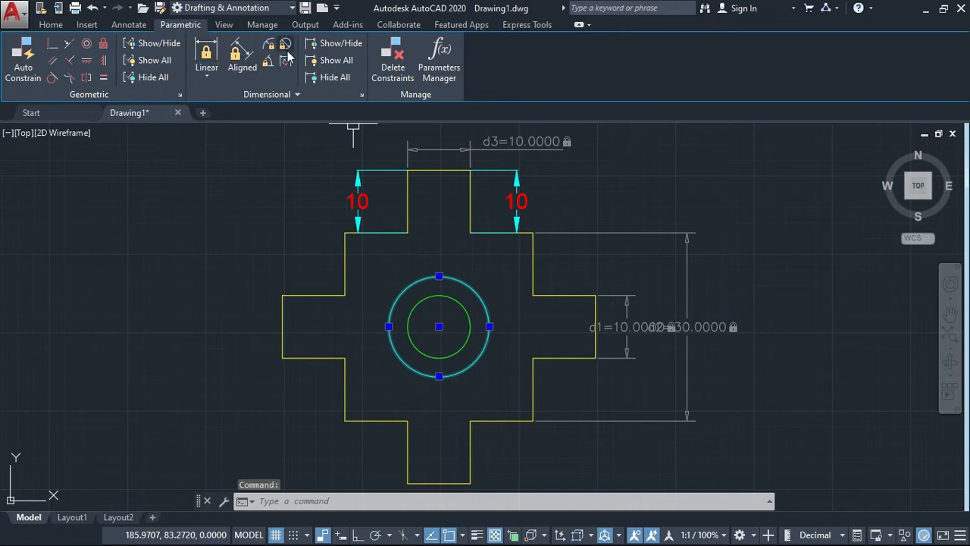
pyautogui.click(86, 25)
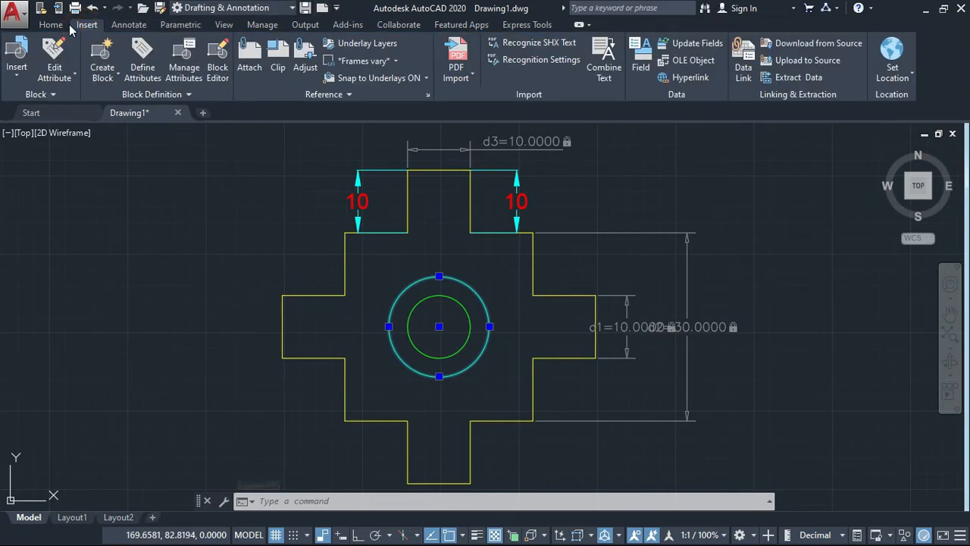
pyautogui.click(54, 24)
pyautogui.click(351, 43)
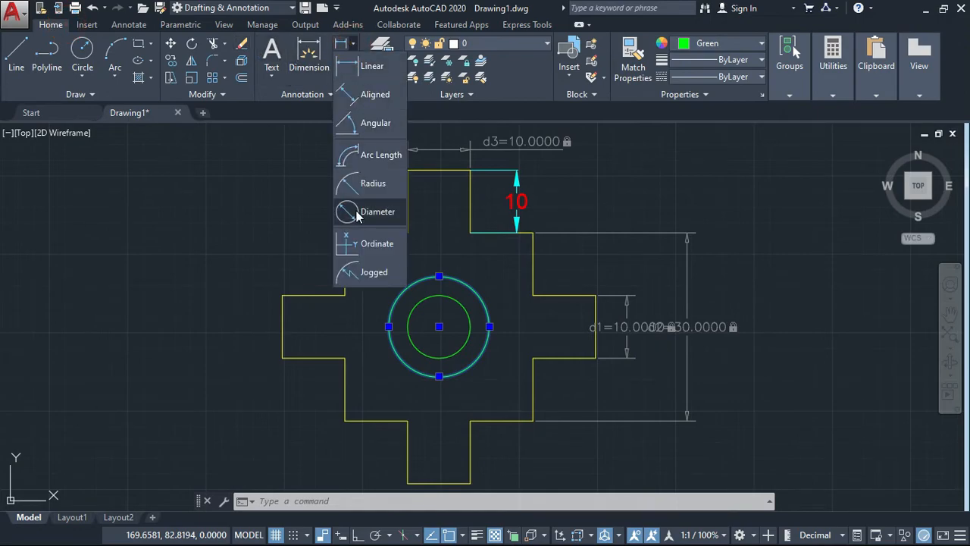
pyautogui.click(360, 183)
pyautogui.click(415, 285)
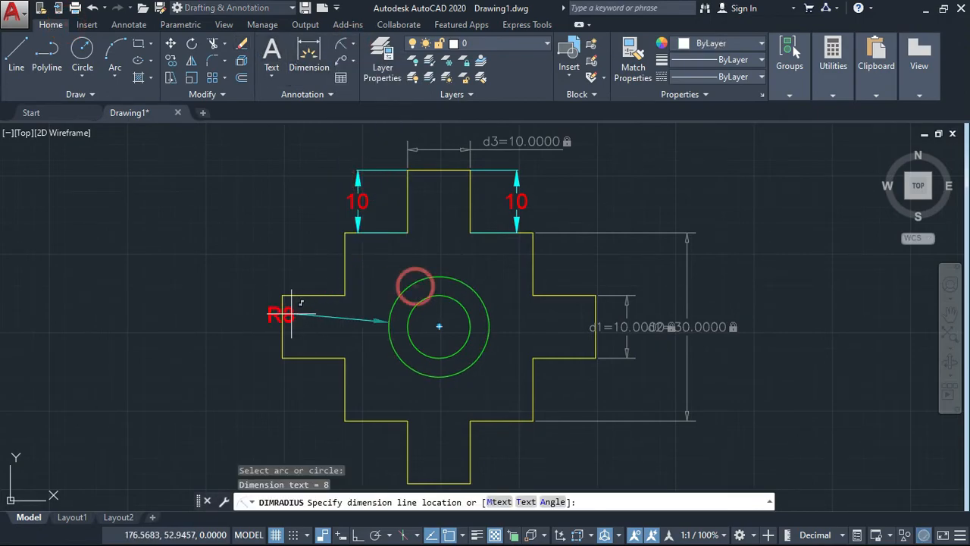
pyautogui.click(228, 292)
pyautogui.press('Return')
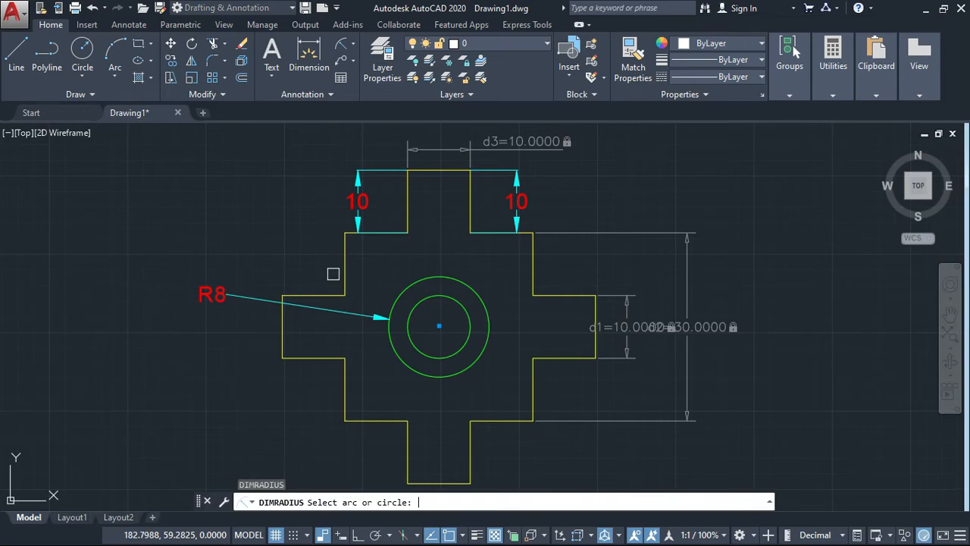
pyautogui.press('Escape')
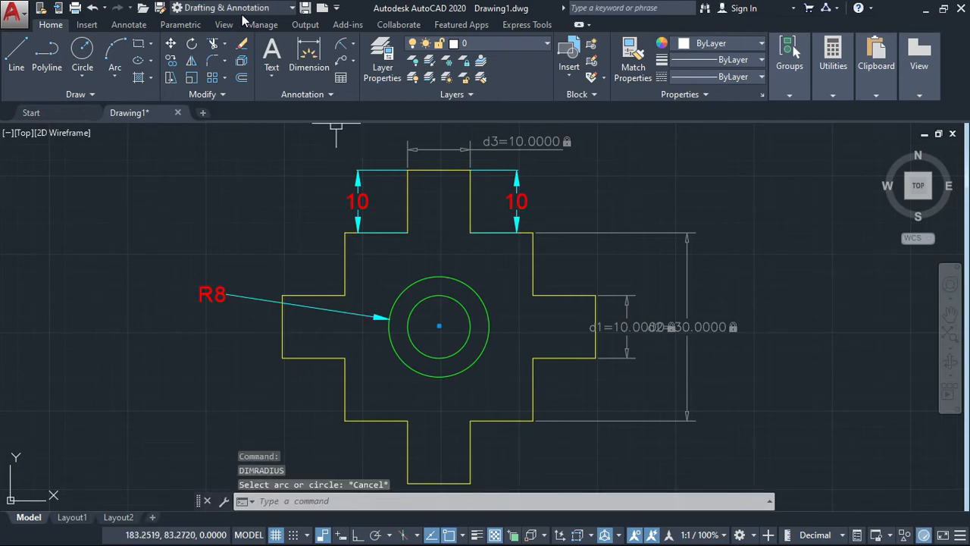
pyautogui.click(182, 24)
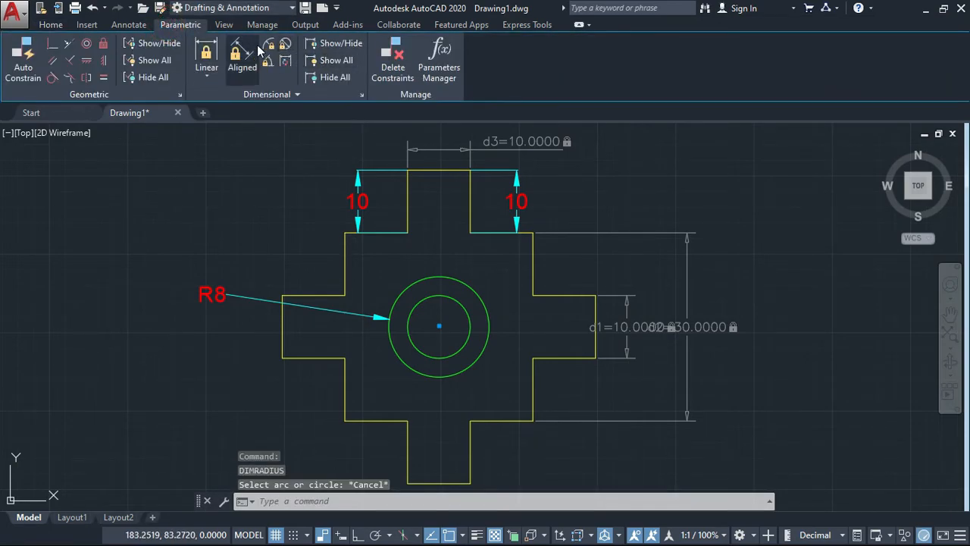
pyautogui.click(269, 45)
pyautogui.click(208, 289)
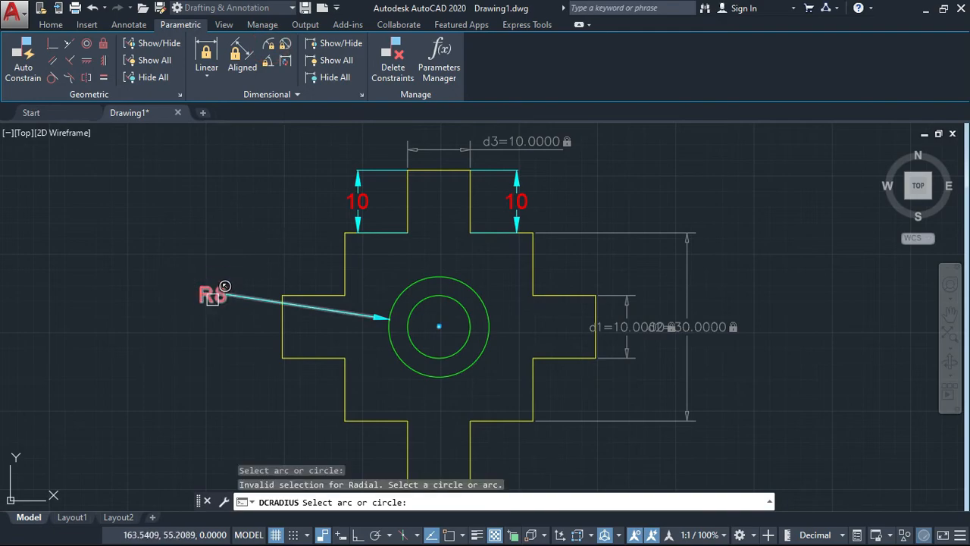
pyautogui.click(213, 300)
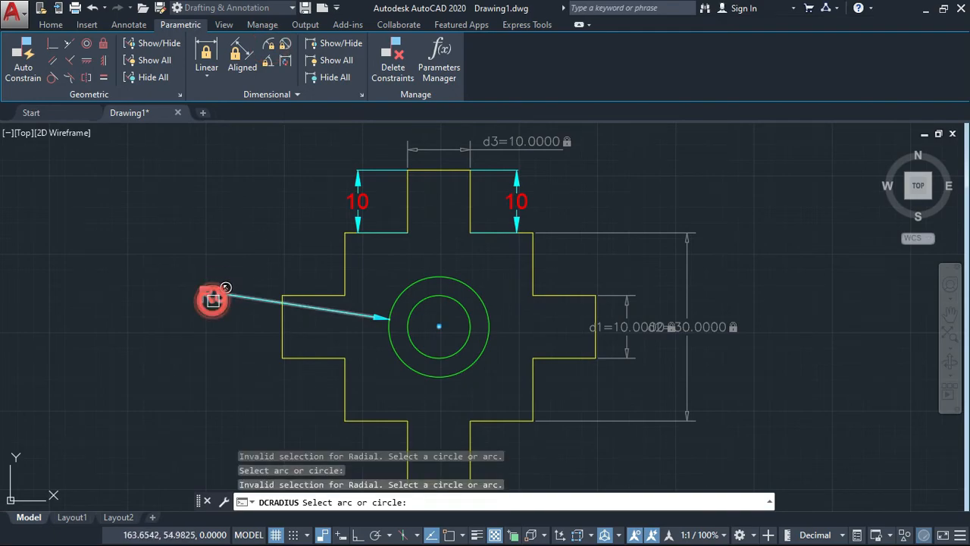
pyautogui.click(406, 288)
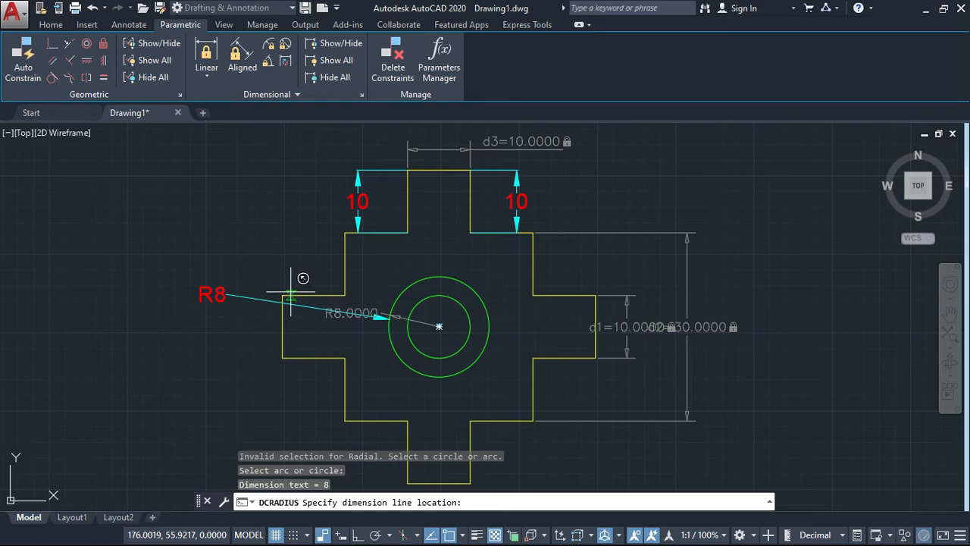
pyautogui.press('Escape')
# Convert the outer circle's associative radius dimension into a dimensional constraint
pyautogui.click(286, 62)
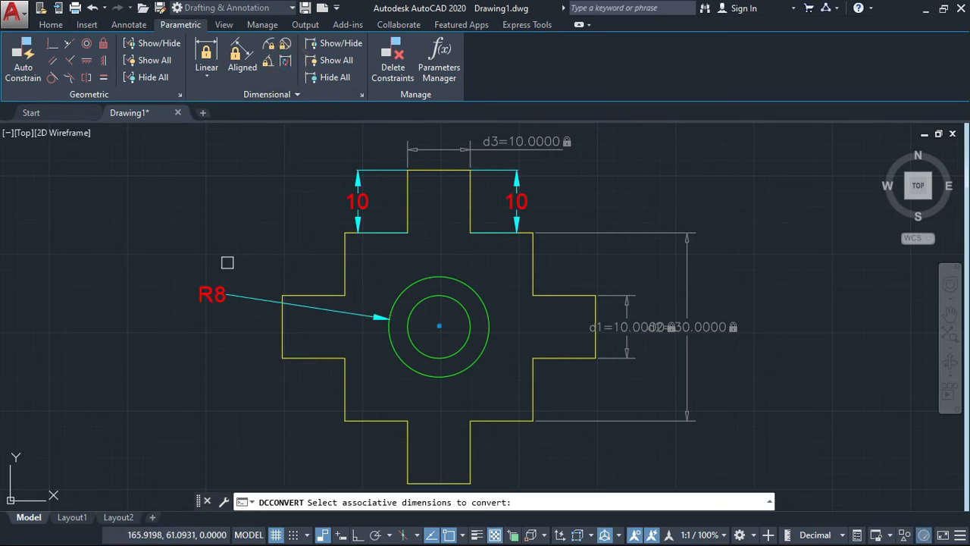
pyautogui.click(221, 290)
pyautogui.press('Return')
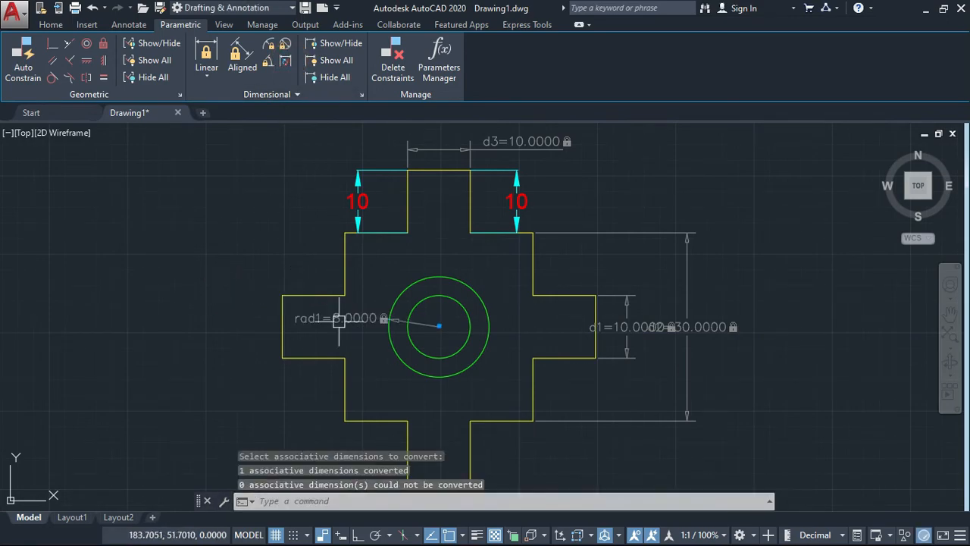
pyautogui.scroll(4, 364, 326)
pyautogui.scroll(-2, 390, 318)
pyautogui.scroll(-1, 426, 303)
pyautogui.moveTo(427, 303); pyautogui.dragTo(435, 346, button='middle')
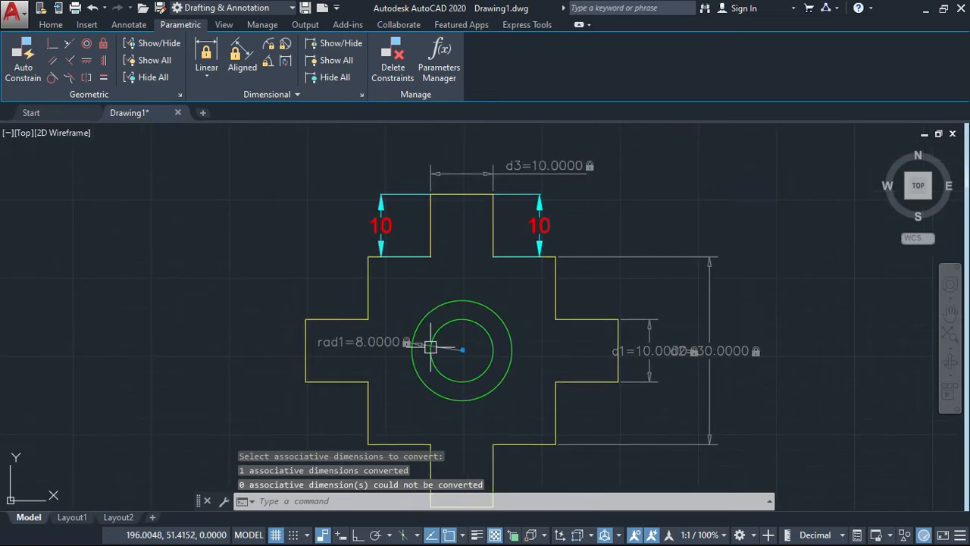
pyautogui.scroll(2, 376, 331)
pyautogui.scroll(-1, 399, 352)
pyautogui.scroll(-1, 412, 352)
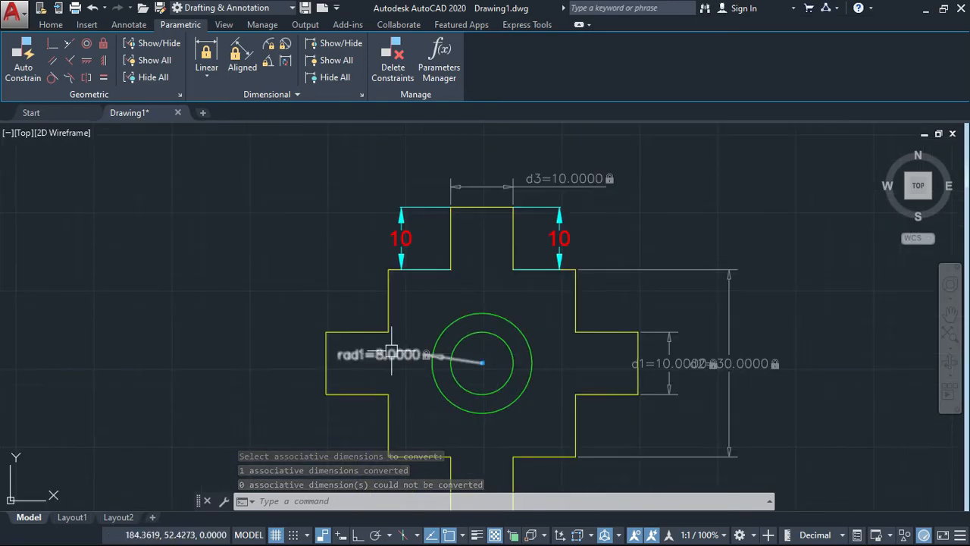
# Hide the three linear dimensional constraints d1, d2 and d3, leaving out the circle's radius constraint
pyautogui.click(334, 45)
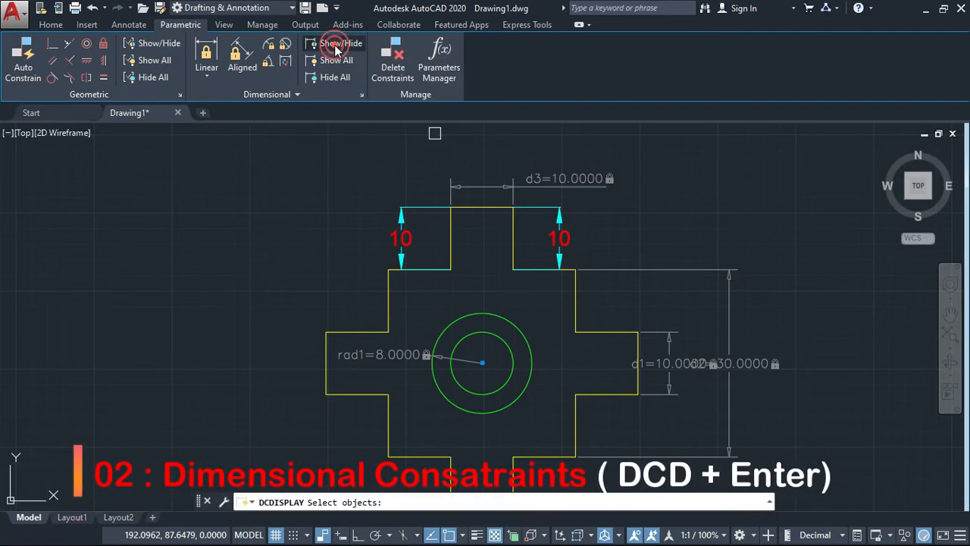
pyautogui.click(334, 45)
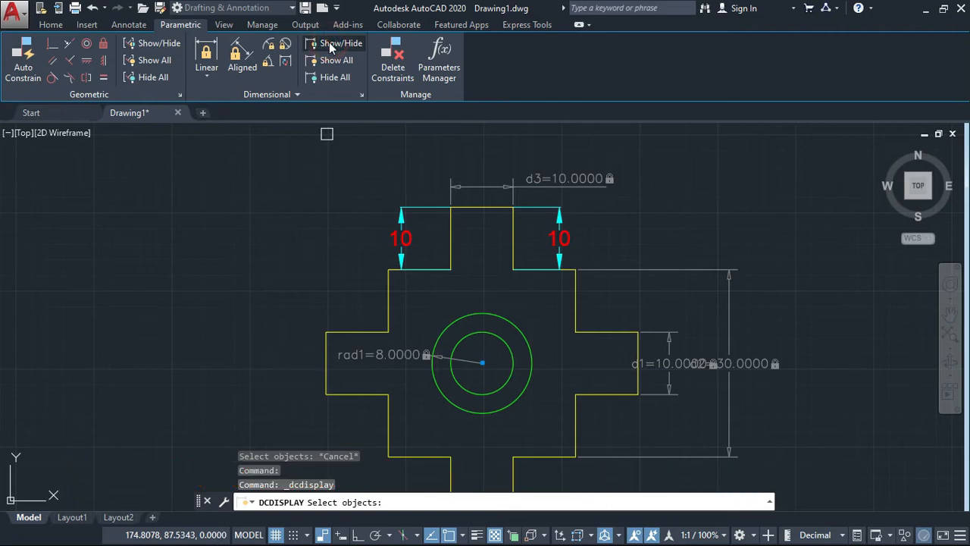
pyautogui.click(543, 178)
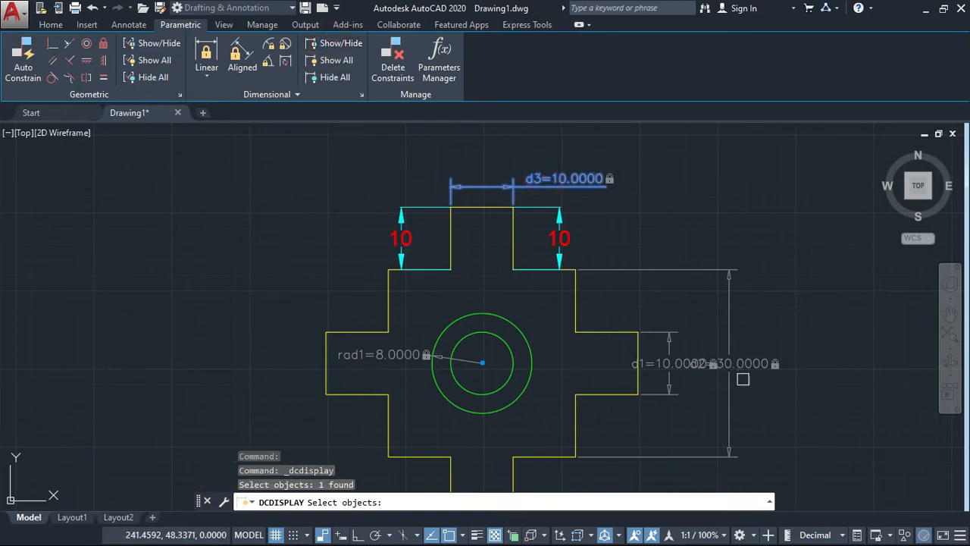
pyautogui.click(743, 363)
pyautogui.click(668, 346)
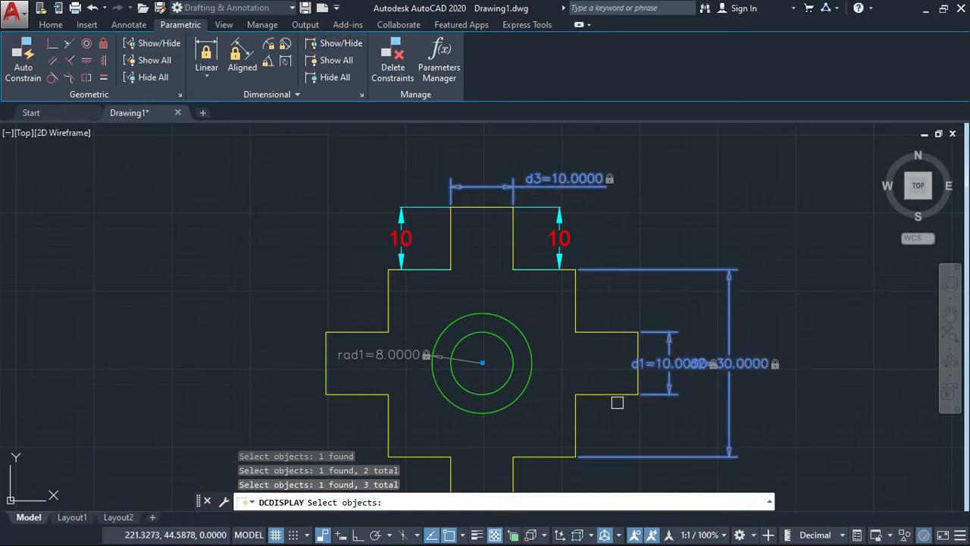
pyautogui.press('Return')
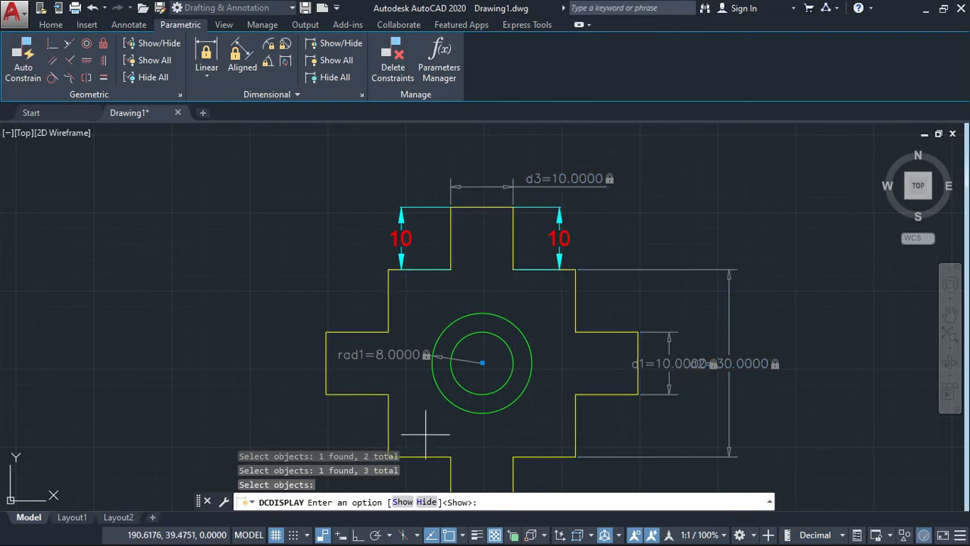
pyautogui.click(427, 500)
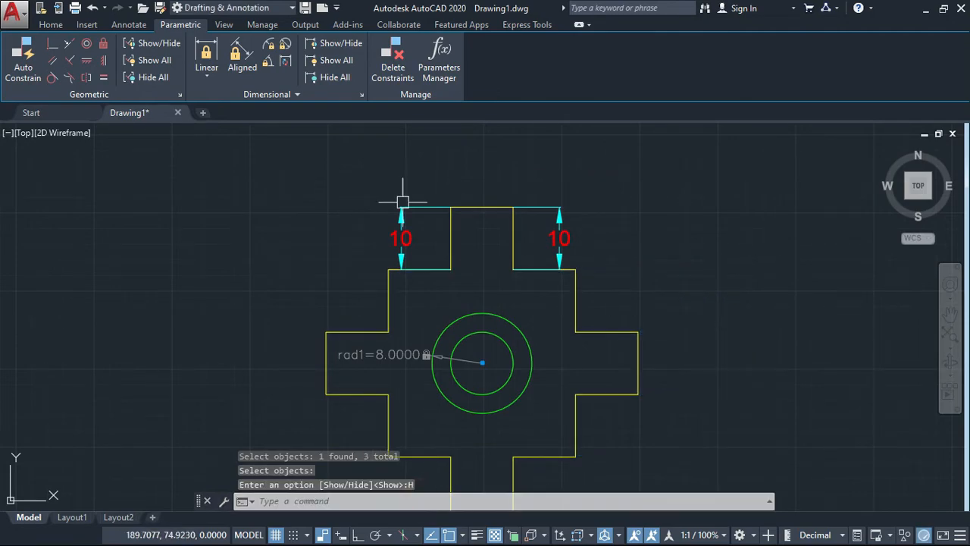
pyautogui.click(327, 44)
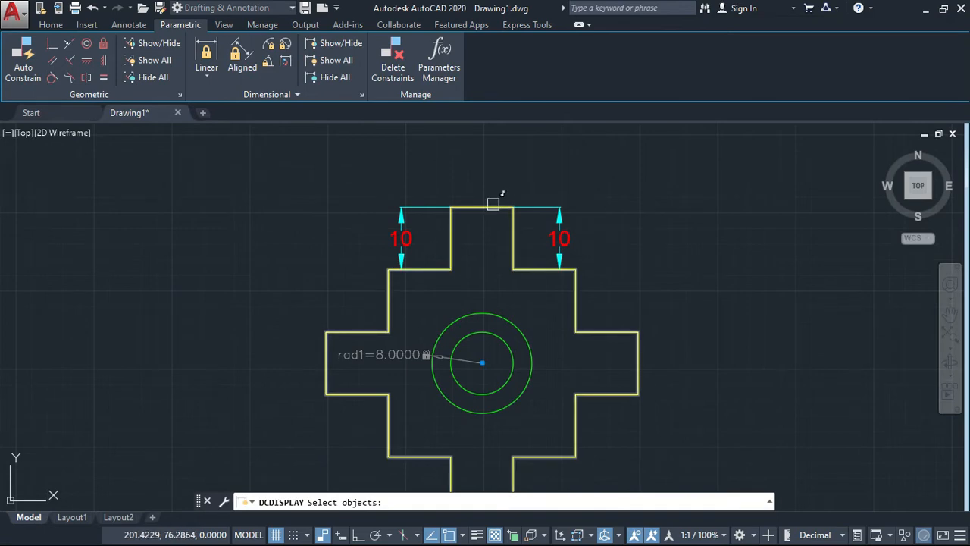
pyautogui.click(492, 205)
pyautogui.click(637, 359)
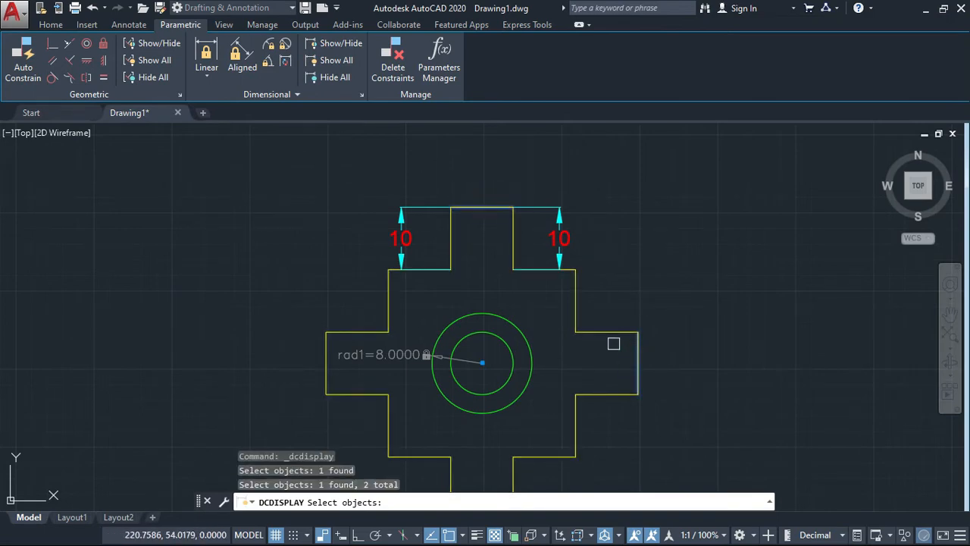
pyautogui.press('Return')
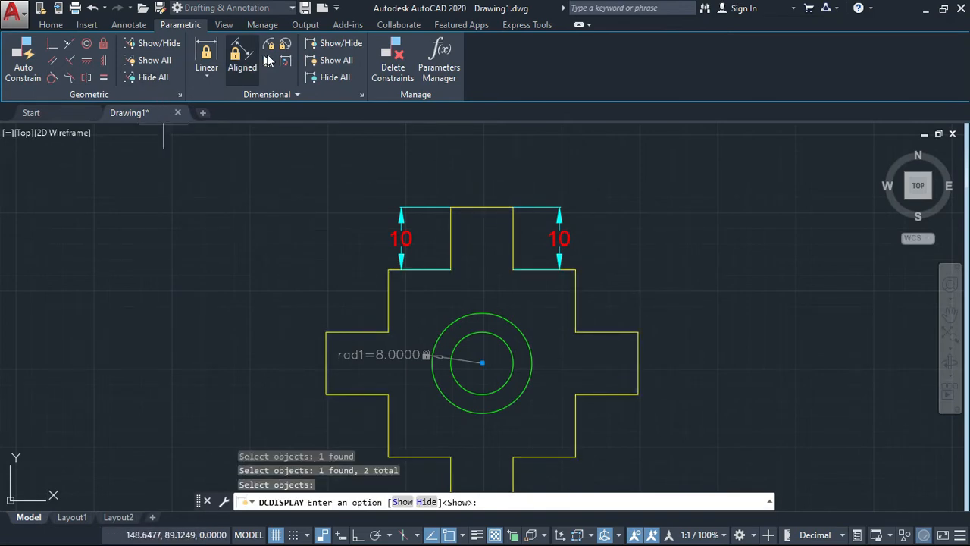
# Show all dimensional constraints, hide them all, and show them all again
pyautogui.click(343, 65)
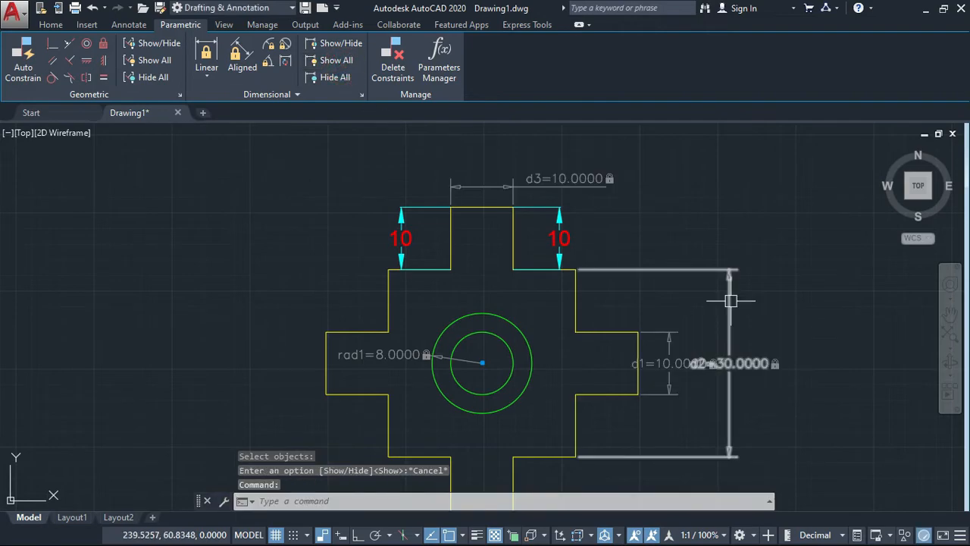
pyautogui.click(310, 83)
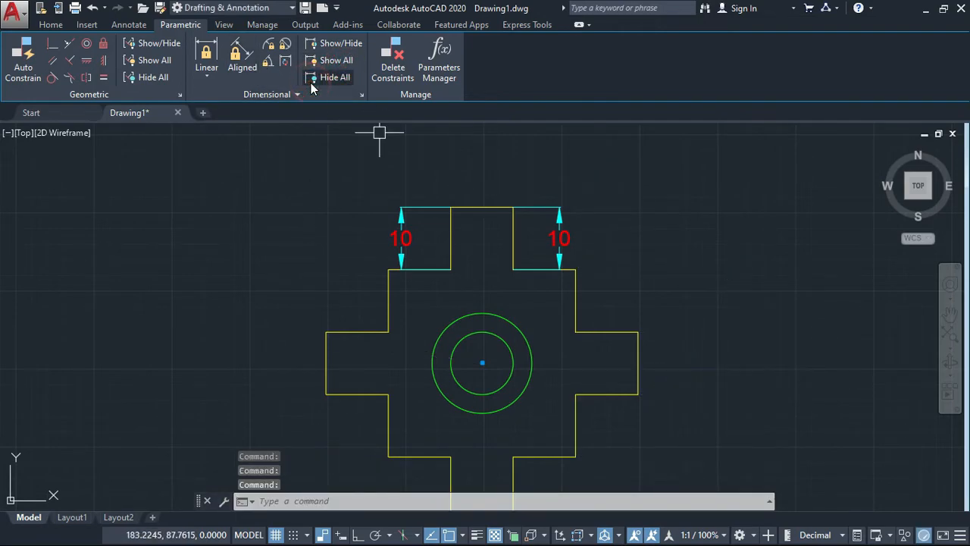
pyautogui.click(326, 61)
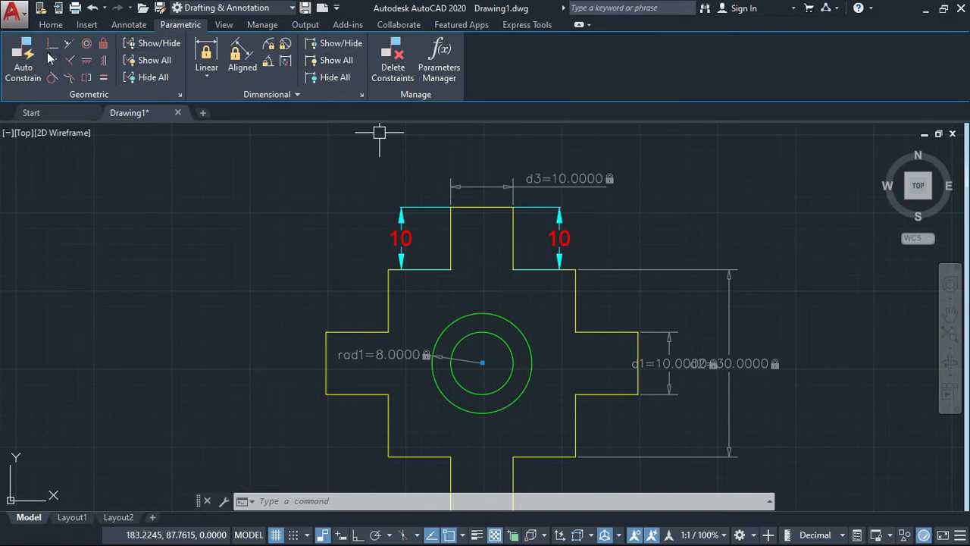
# Try deleting the top arm's width constraint d3, and undo the deletion
pyautogui.click(408, 76)
pyautogui.click(581, 185)
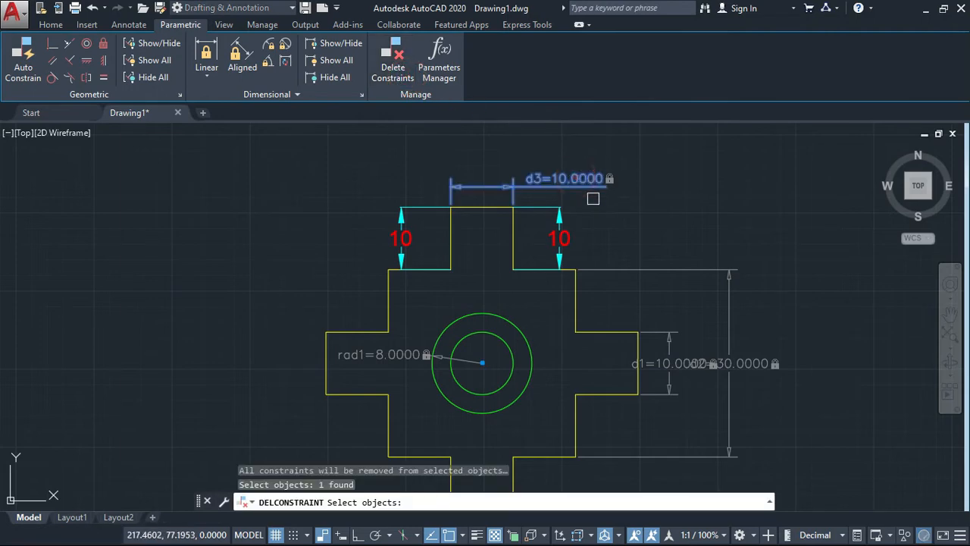
pyautogui.press('Return')
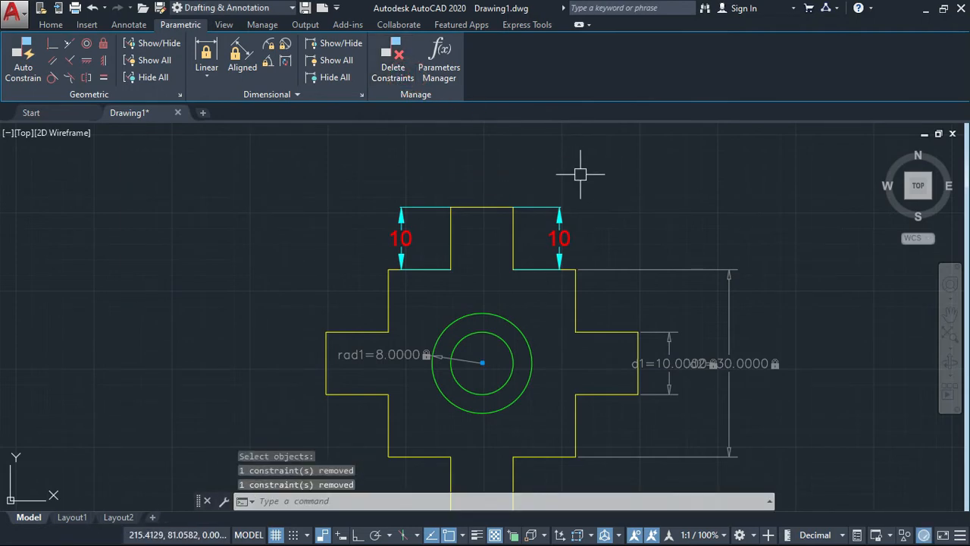
pyautogui.hotkey('ctrl', 'z')
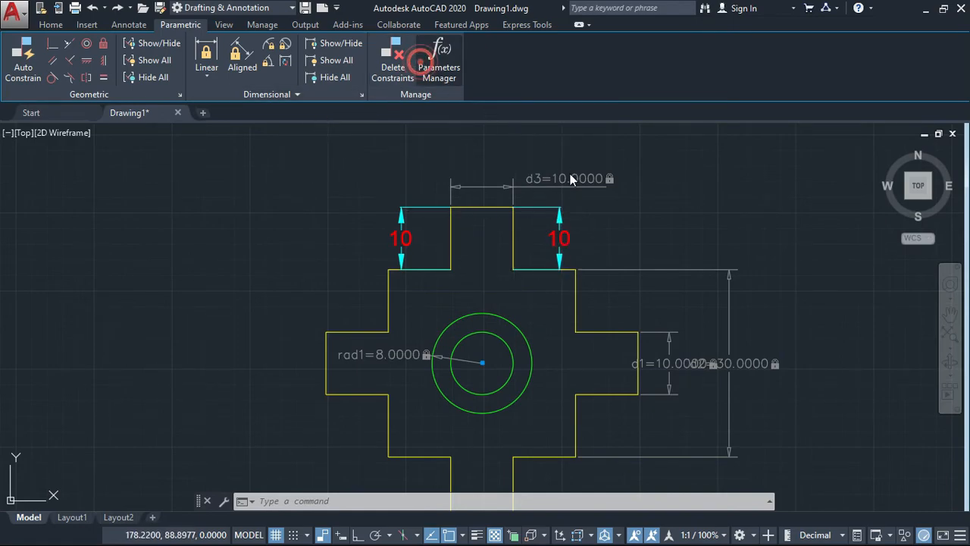
# View the dimensional constraint parameters in the Parameters Manager and close it, and open the text of width constraint d3 for editing
pyautogui.click(422, 60)
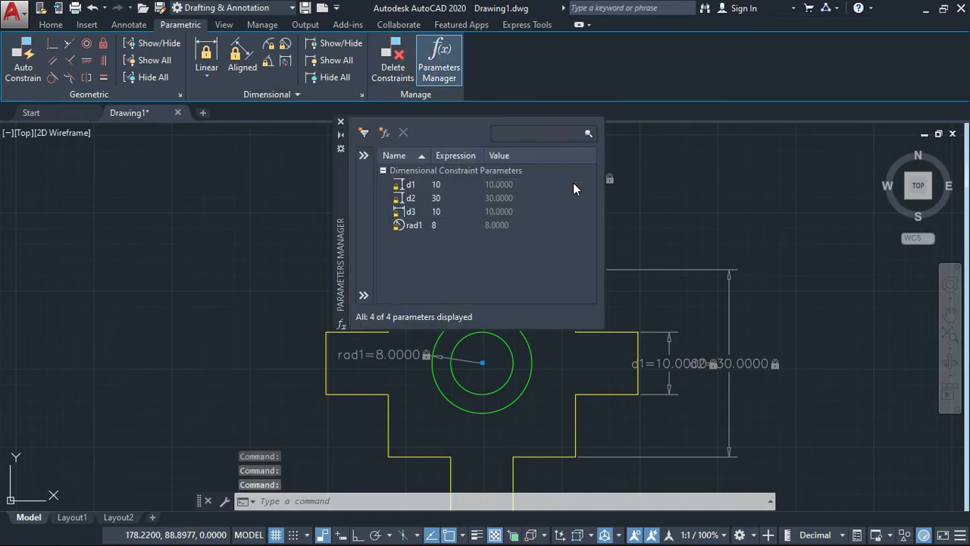
pyautogui.click(428, 168)
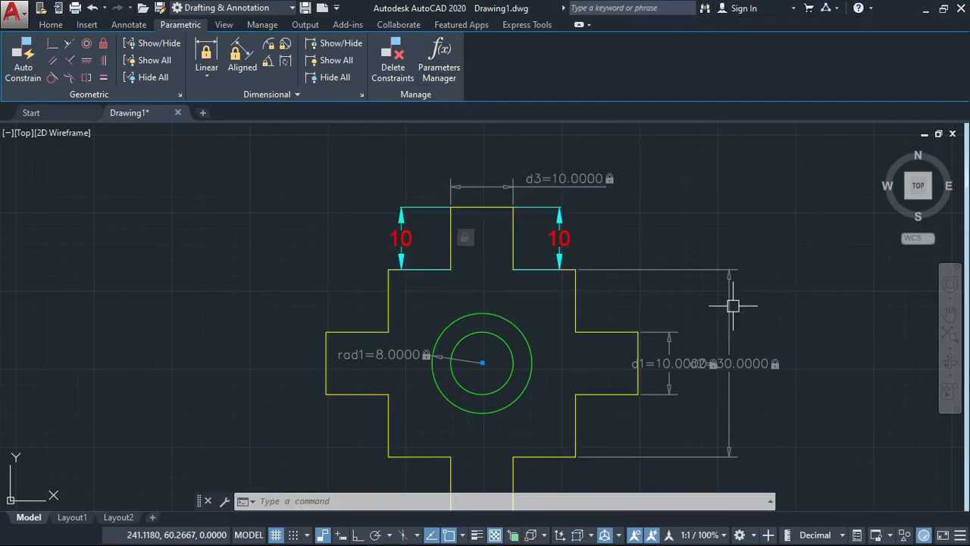
pyautogui.scroll(-2, 705, 307)
pyautogui.moveTo(688, 307)
pyautogui.mouseDown(button='middle')
pyautogui.moveTo(623, 255)
pyautogui.moveTo(481, 227)
pyautogui.mouseUp(button='middle')
pyautogui.moveTo(431, 182); pyautogui.dragTo(541, 229, button='middle')
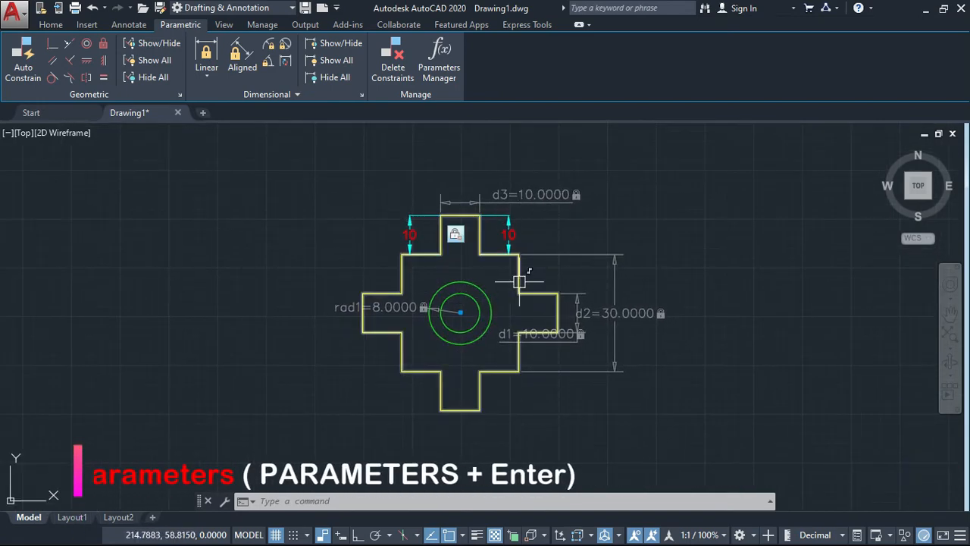
pyautogui.click(443, 70)
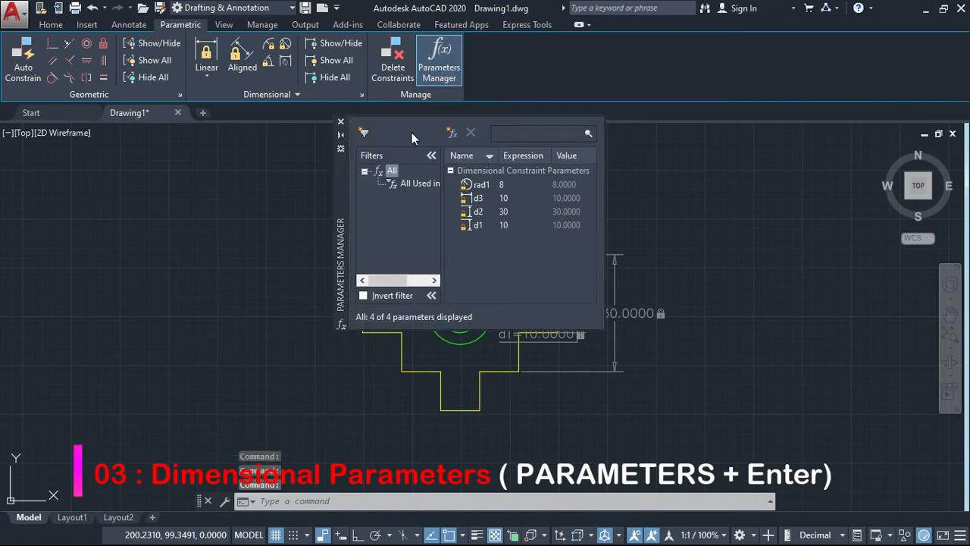
pyautogui.click(341, 124)
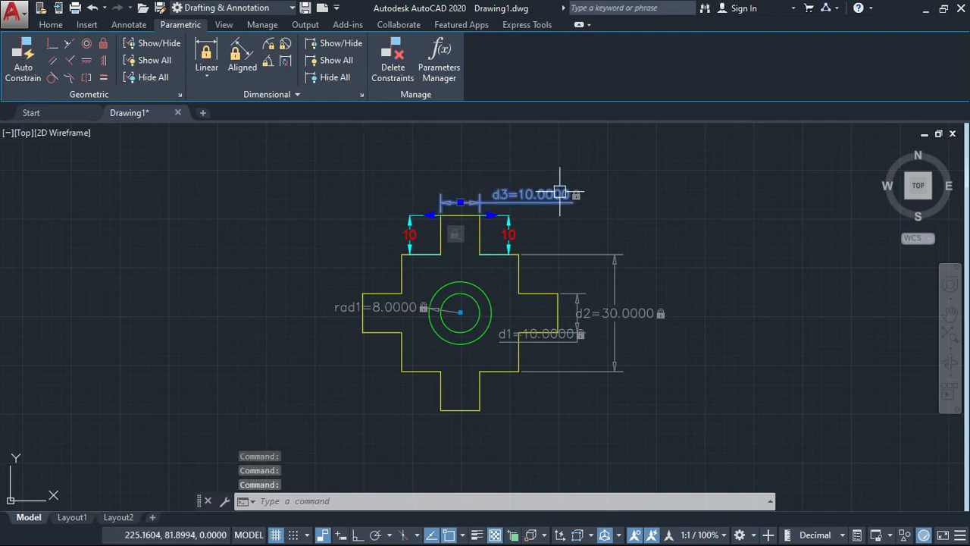
pyautogui.doubleClick(553, 195)
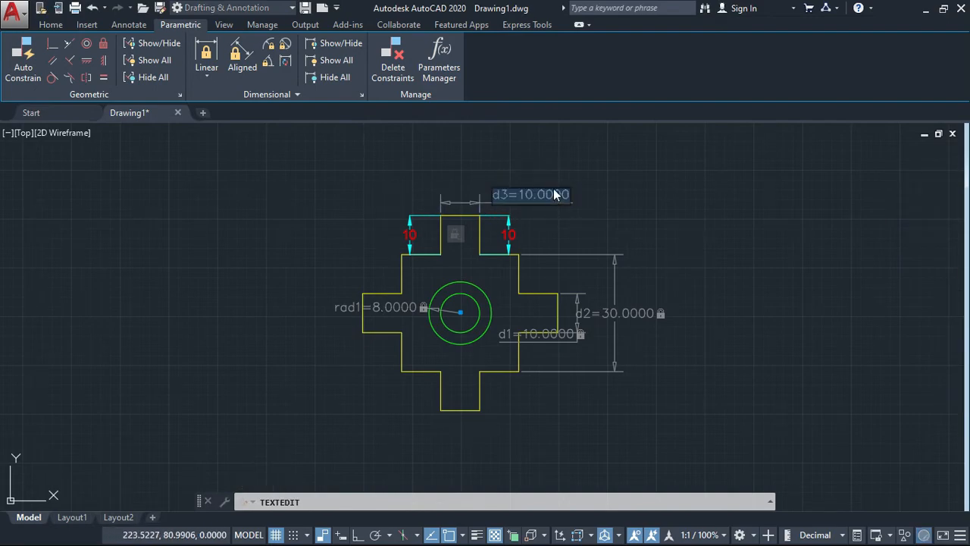
pyautogui.press('Return')
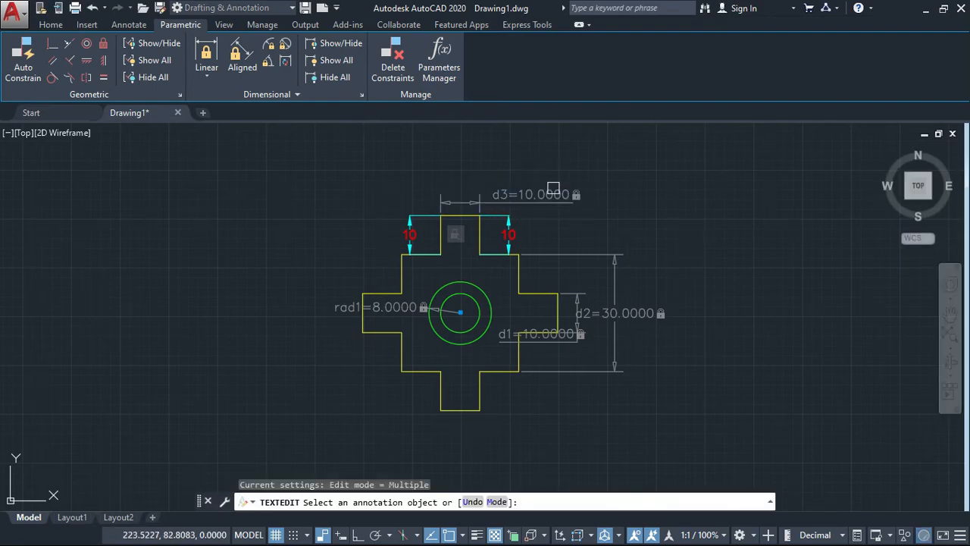
# Reopen the Parameters Manager, select rad1, d3, d2 and d1 in turn, and place the palette beside the profile
pyautogui.click(453, 70)
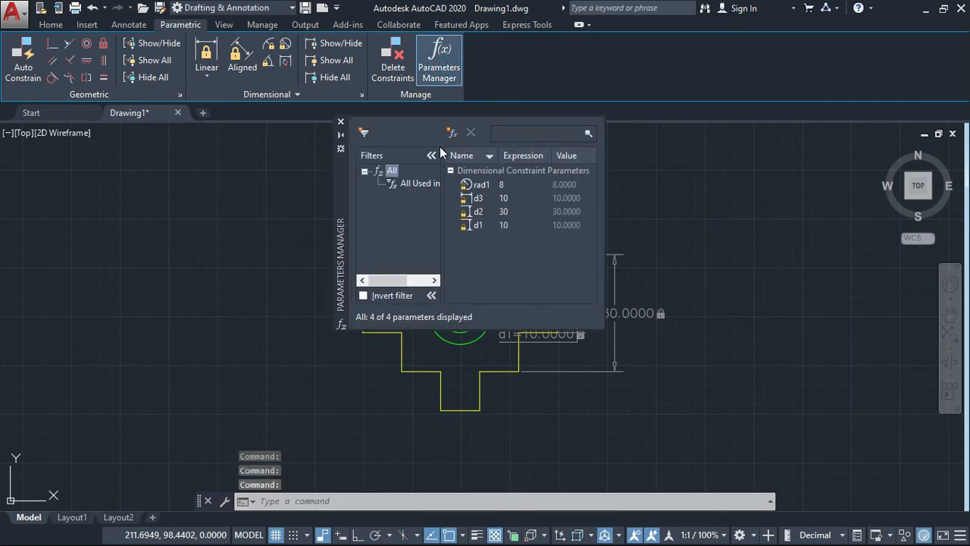
pyautogui.click(479, 184)
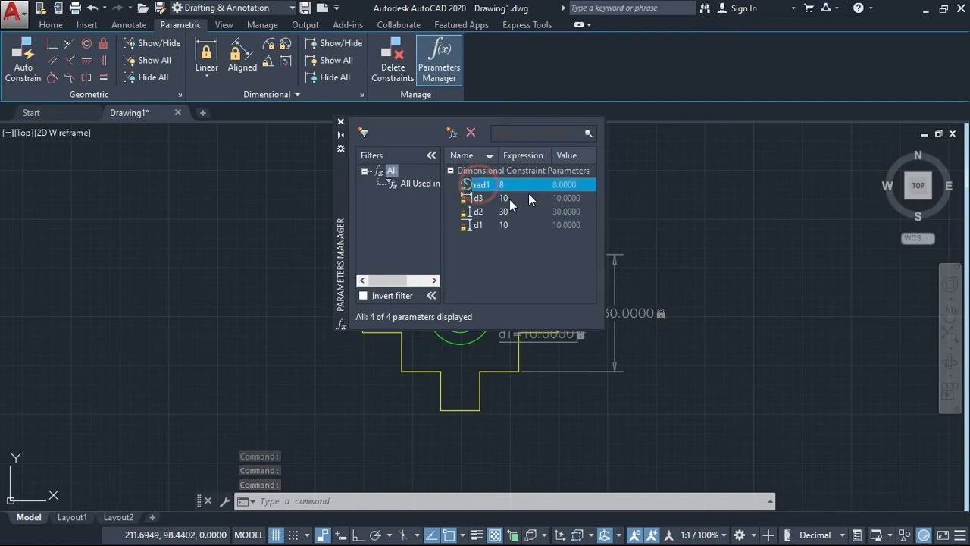
pyautogui.click(480, 197)
pyautogui.click(482, 211)
pyautogui.click(481, 224)
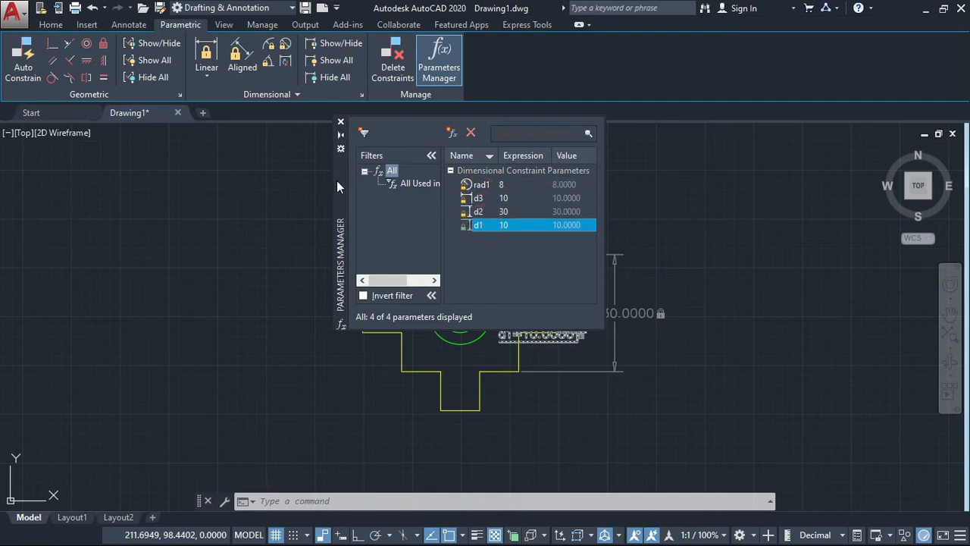
pyautogui.moveTo(334, 185)
pyautogui.mouseDown()
pyautogui.moveTo(186, 200)
pyautogui.moveTo(57, 246)
pyautogui.mouseUp()
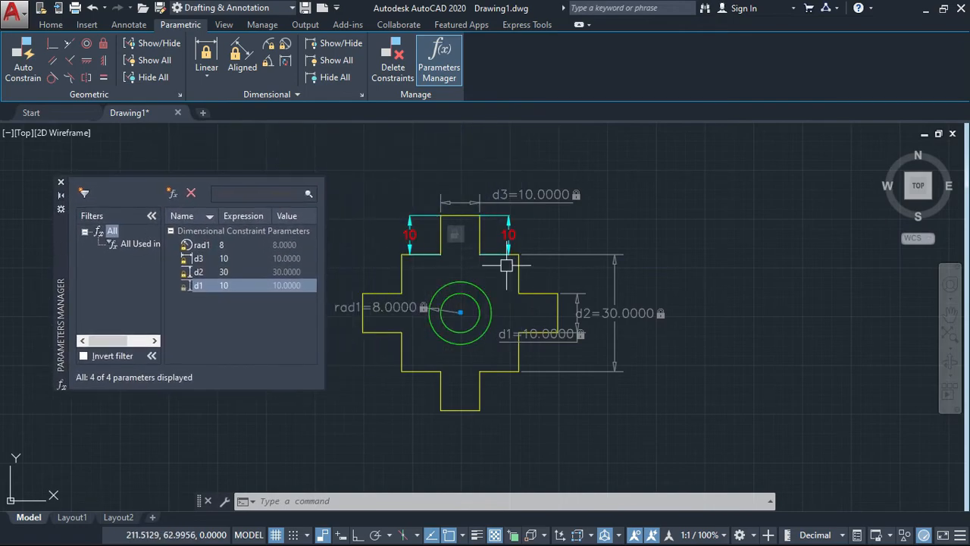
# Move the dimension lines of vertical constraints d2 and d1 farther out from the profile's right arm
pyautogui.scroll(2, 558, 331)
pyautogui.scroll(-2, 570, 325)
pyautogui.moveTo(567, 317)
pyautogui.mouseDown(button='middle')
pyautogui.moveTo(695, 316)
pyautogui.moveTo(704, 360)
pyautogui.moveTo(724, 352)
pyautogui.mouseUp(button='middle')
pyautogui.scroll(1, 696, 318)
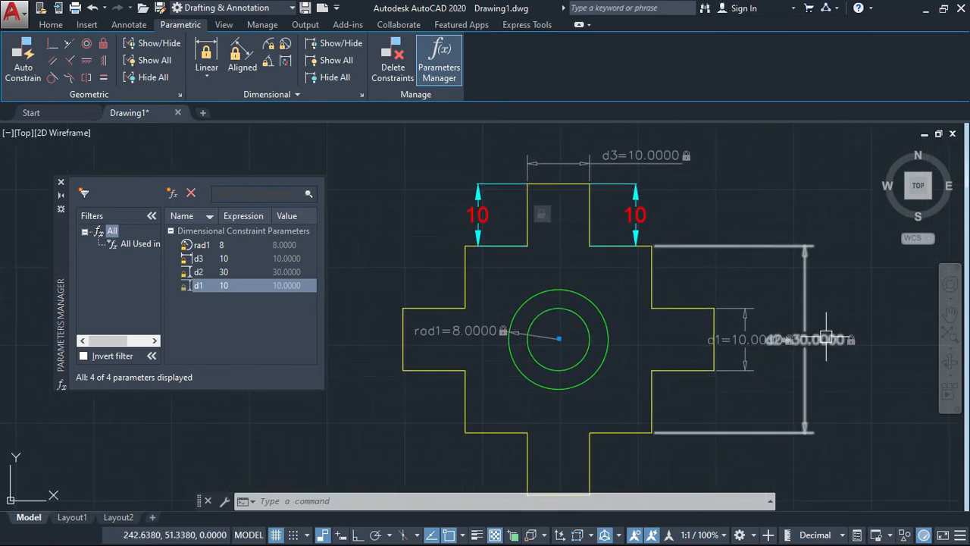
pyautogui.click(780, 340)
pyautogui.click(804, 339)
pyautogui.click(860, 339)
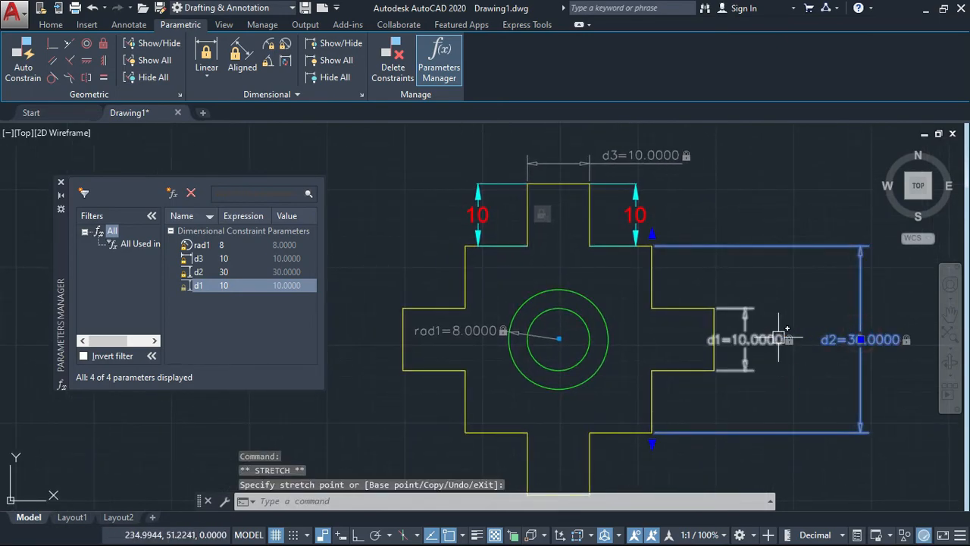
pyautogui.click(756, 339)
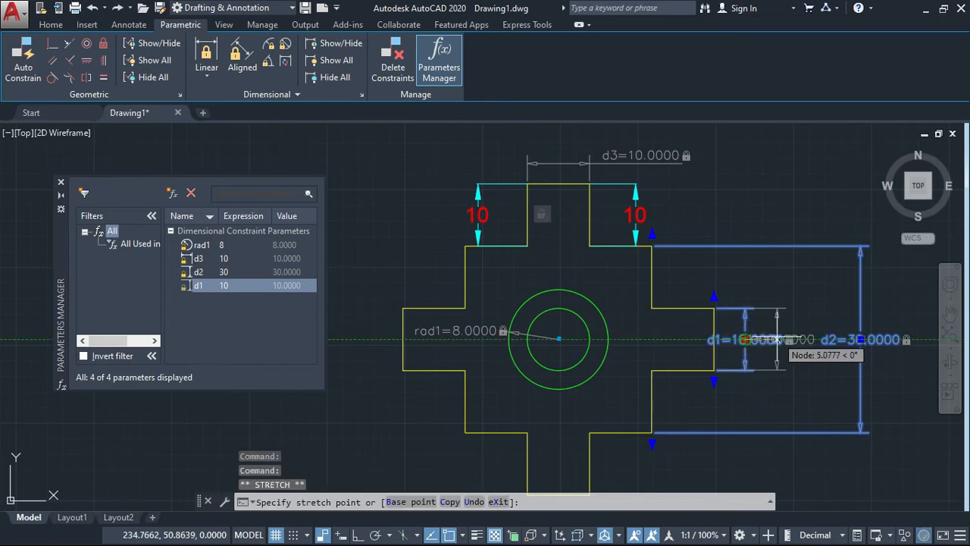
pyautogui.click(776, 339)
pyautogui.press('Escape')
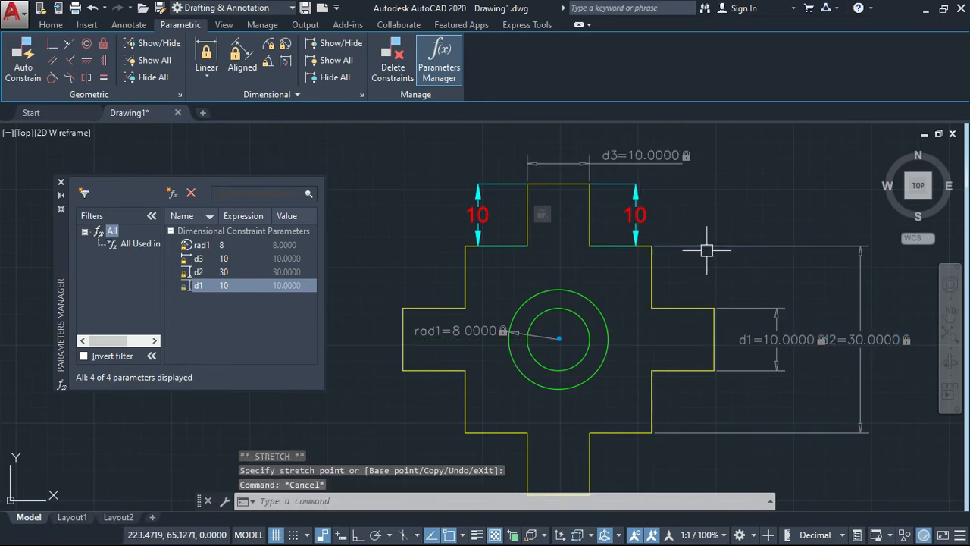
# Try setting the expression of the outer circle's radius parameter rad1 to dim
pyautogui.click(270, 245)
pyautogui.doubleClick(227, 245)
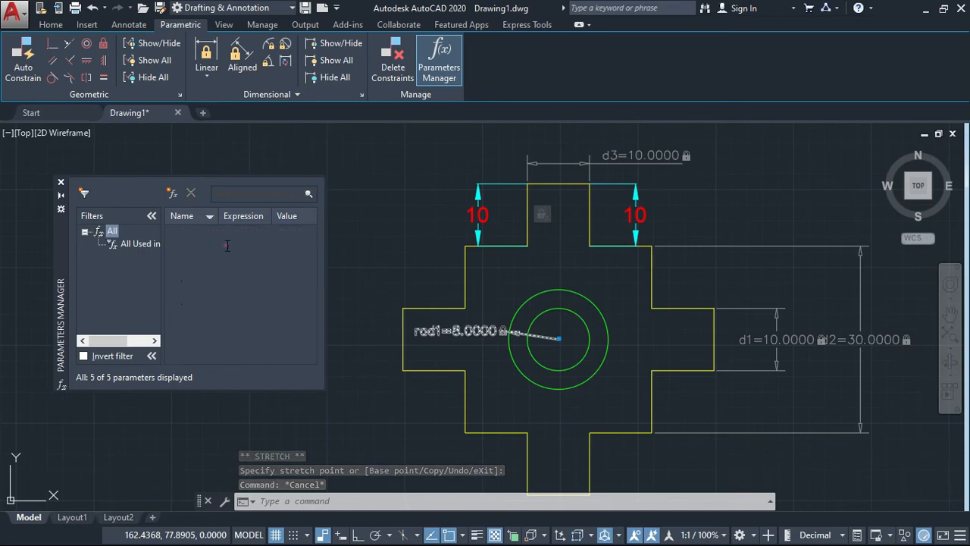
pyautogui.click(227, 244)
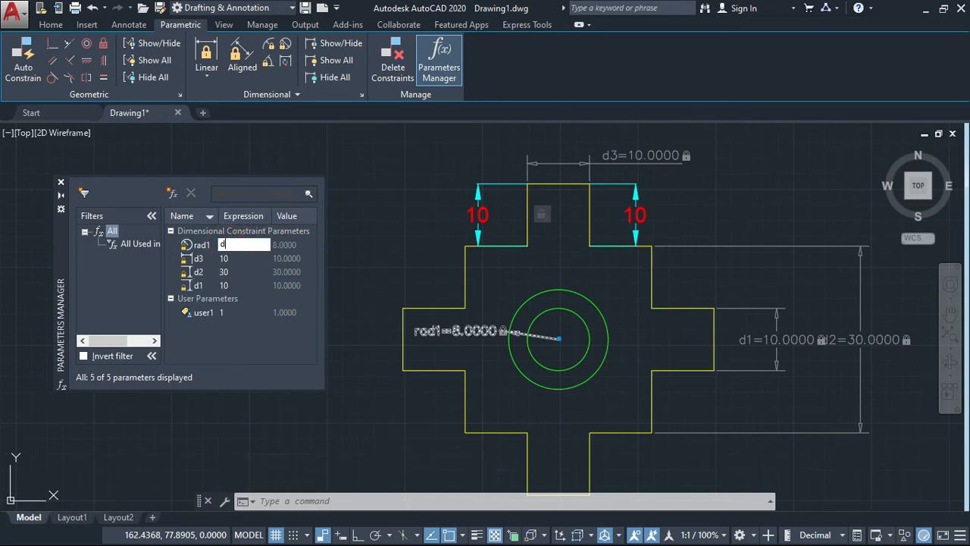
pyautogui.press('Return')
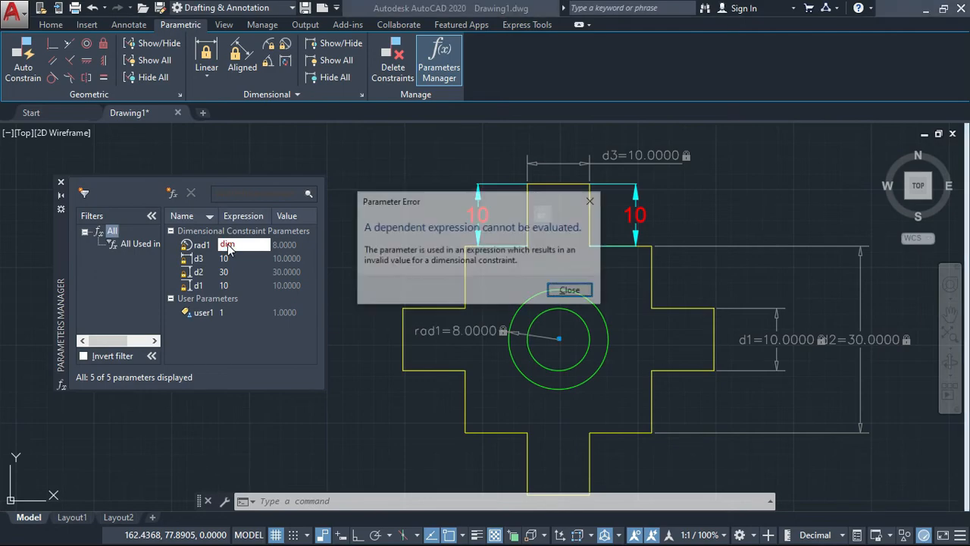
pyautogui.click(559, 290)
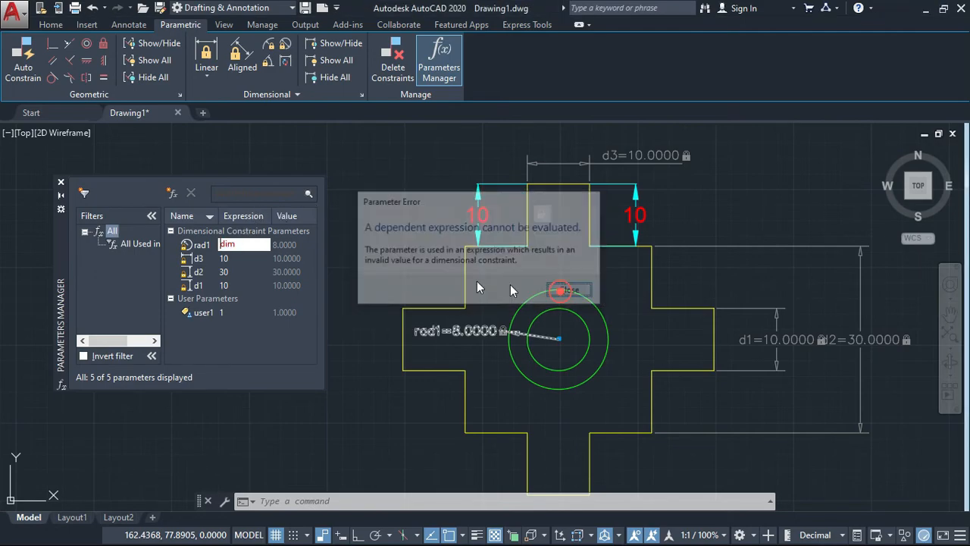
pyautogui.click(250, 241)
pyautogui.press('Return')
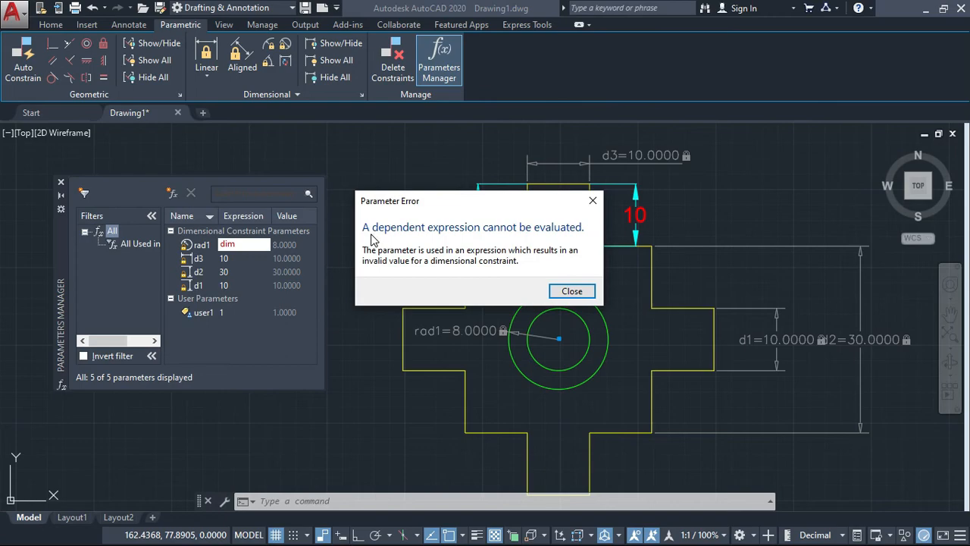
pyautogui.click(570, 289)
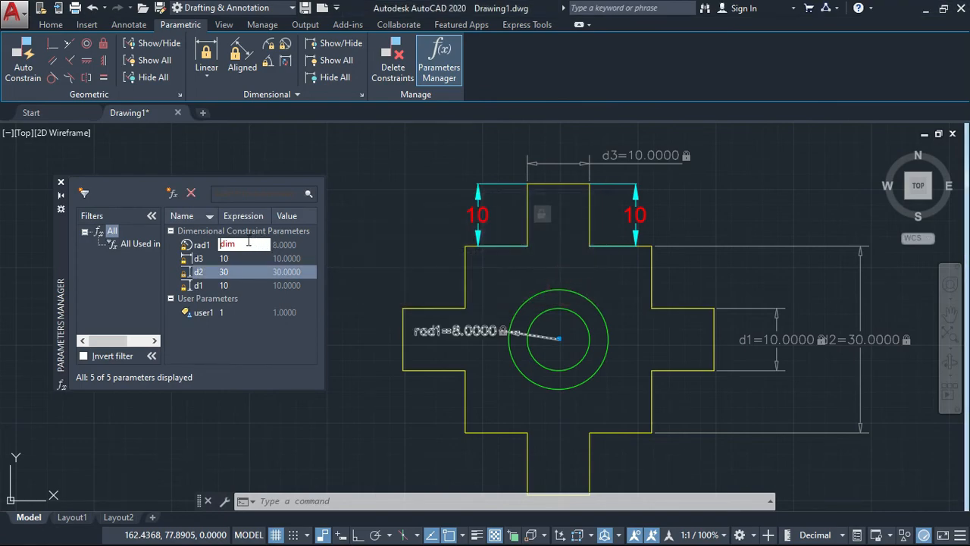
# Try setting the expression of radius parameter rad1 to rad
pyautogui.write('rad')
pyautogui.press('Return')
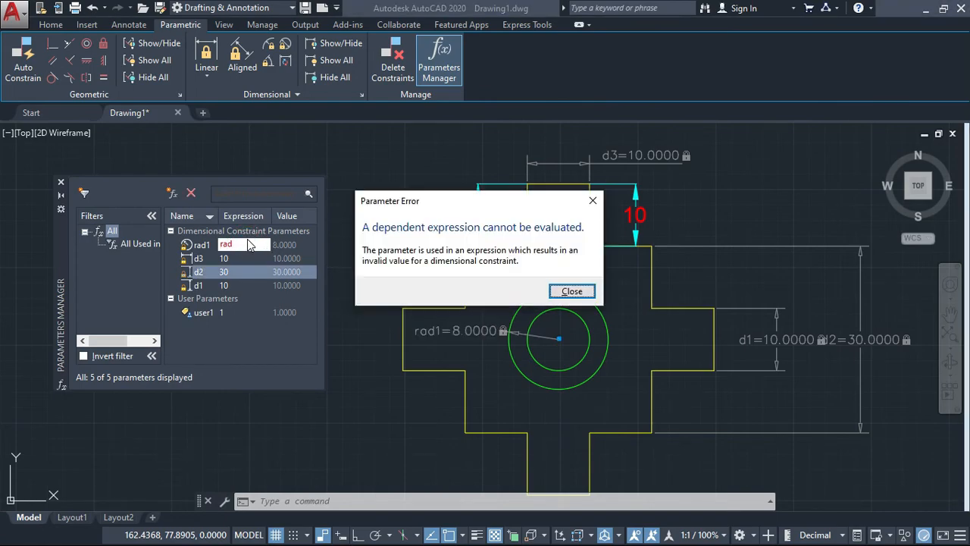
pyautogui.click(584, 201)
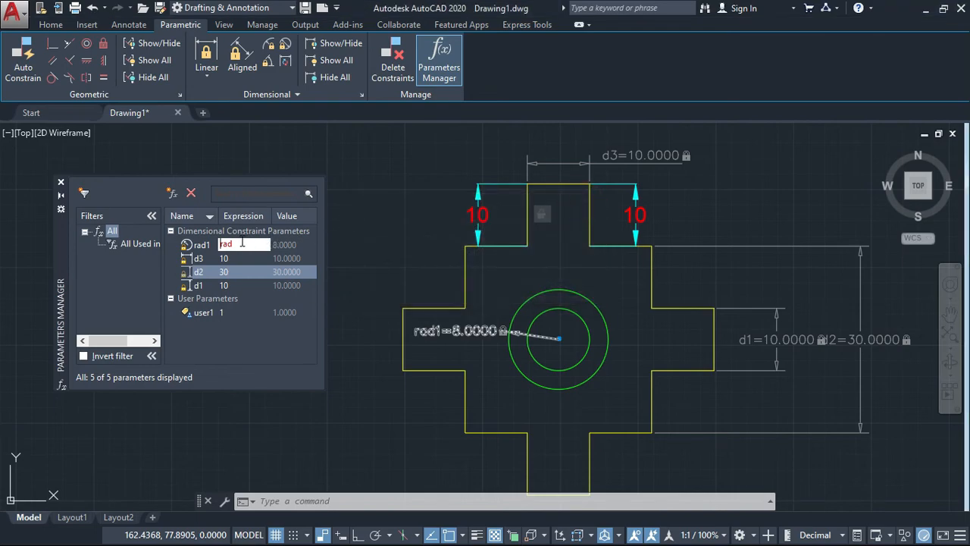
pyautogui.click(233, 265)
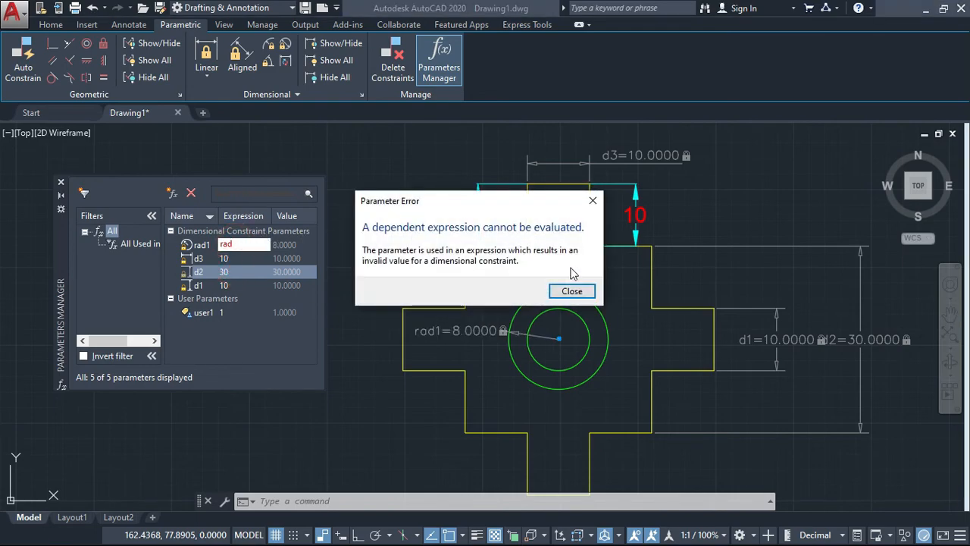
pyautogui.click(570, 290)
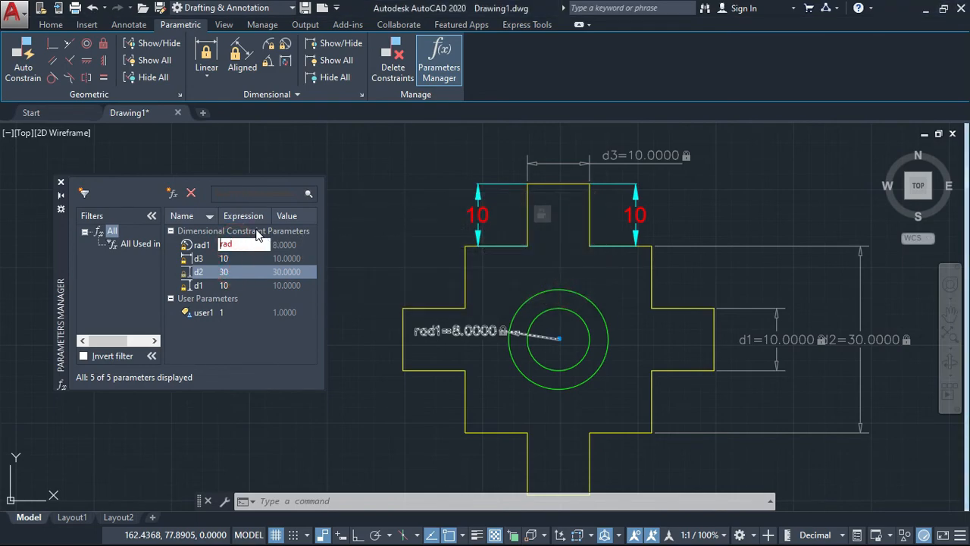
# Set the expression of the outer circle's radius parameter rad1 to 10
pyautogui.write('2')
pyautogui.click(244, 240)
pyautogui.press('BackSpace')
pyautogui.press('BackSpace')
pyautogui.write('10')
pyautogui.press('Return')
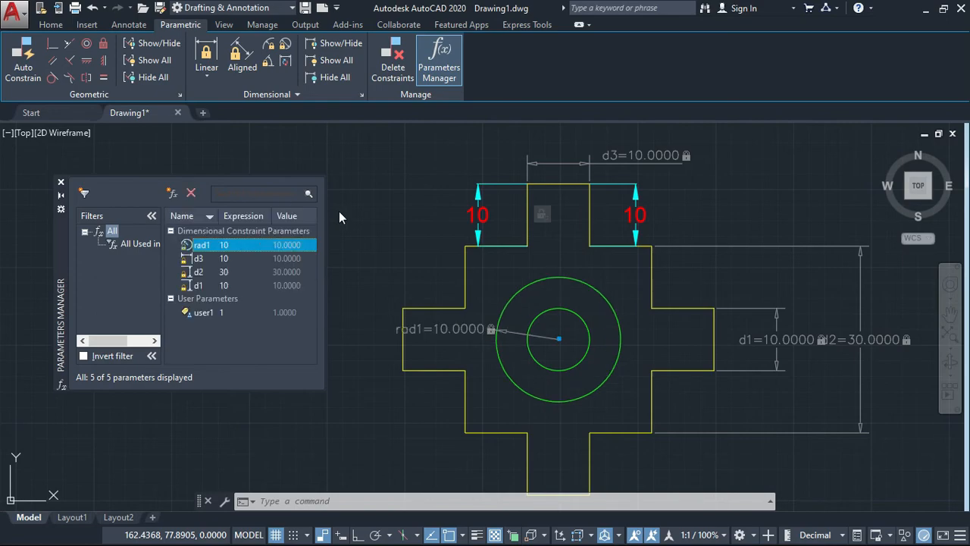
# Set the expression of the outer circle's radius parameter rad1 to 20
pyautogui.doubleClick(227, 244)
pyautogui.write('1')
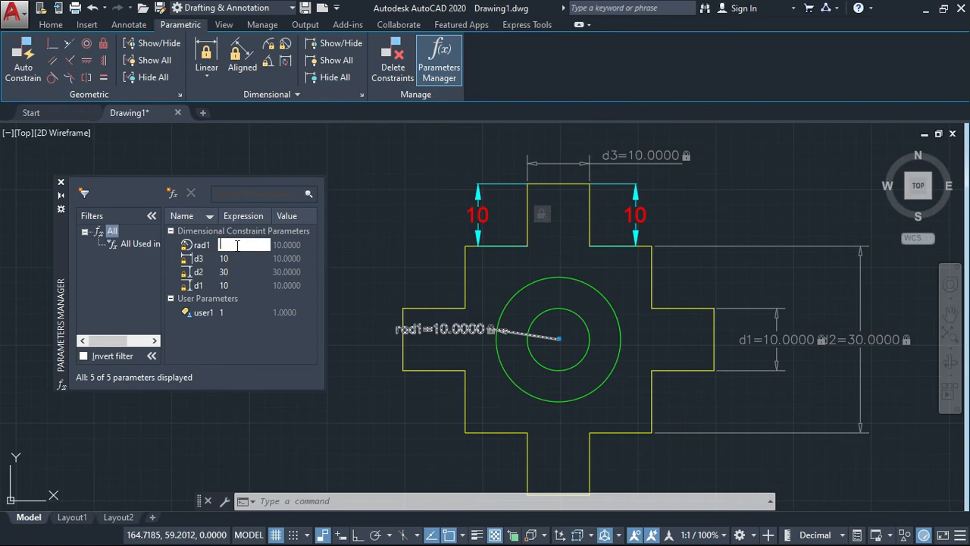
pyautogui.write('20')
pyautogui.press('Return')
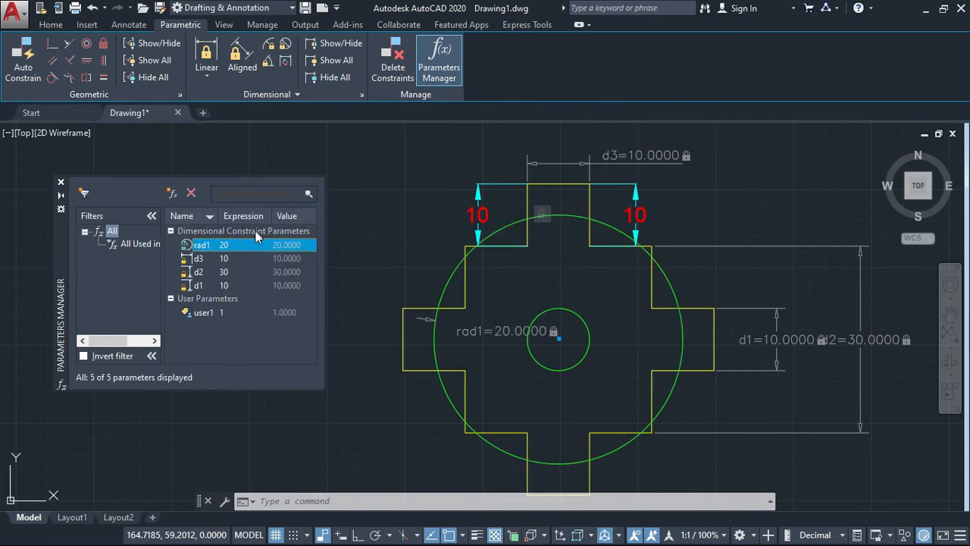
# Set the expression of the outer circle's radius parameter rad1 to 8
pyautogui.doubleClick(228, 245)
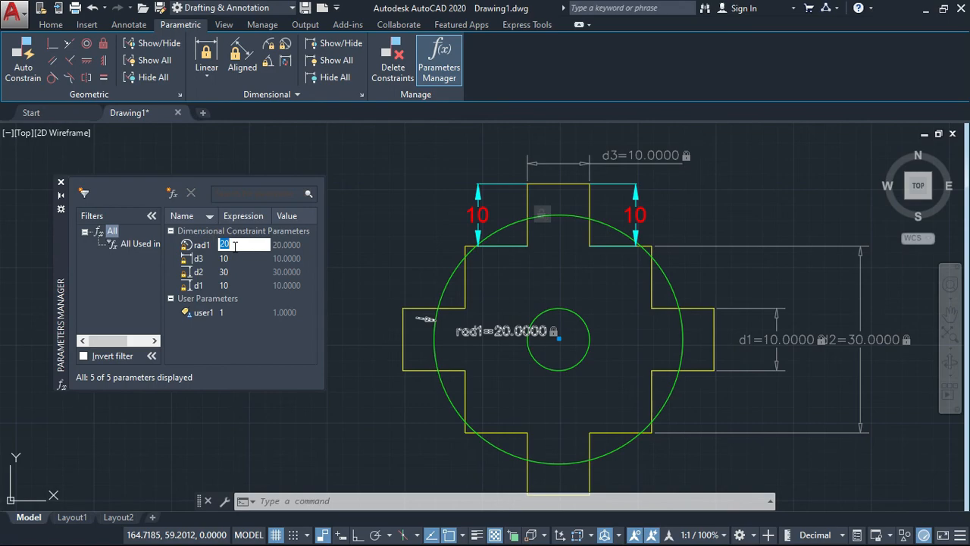
pyautogui.press('BackSpace')
pyautogui.write('5.')
pyautogui.press('Return')
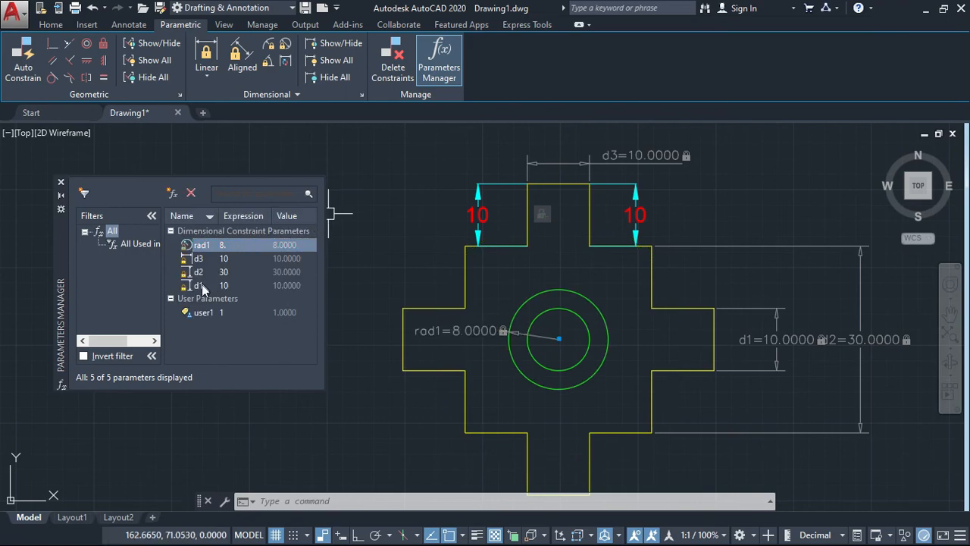
# Delete the vertical dimensional constraint parameter d1 of the profile's right arm from the Parameters Manager
pyautogui.click(253, 274)
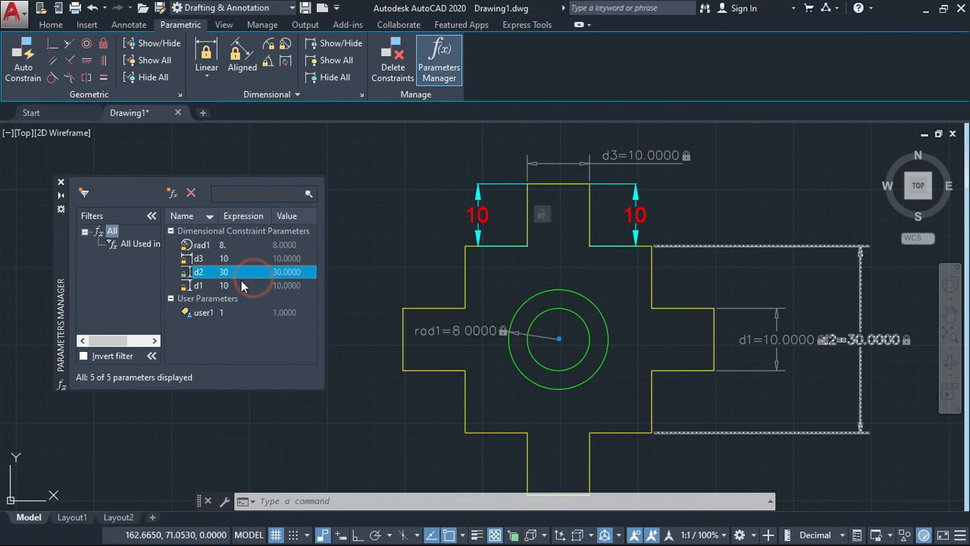
pyautogui.click(230, 287)
pyautogui.rightClick(229, 286)
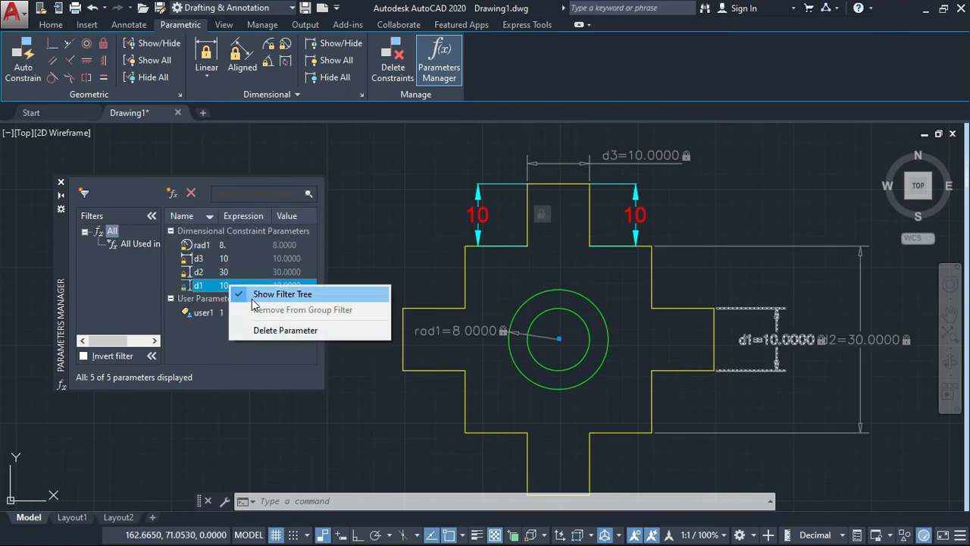
pyautogui.click(271, 336)
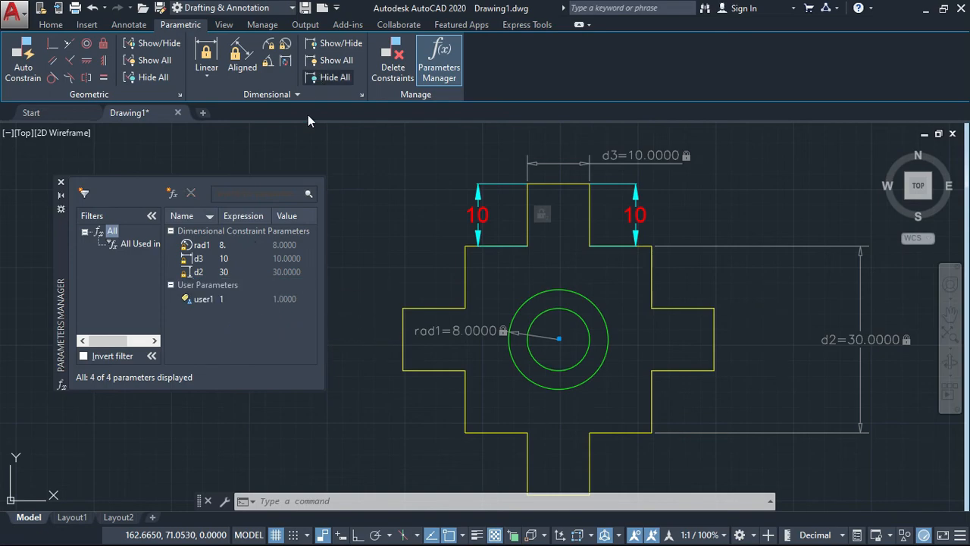
# Turn the inverted parameter filter on and off again, and close the Parameters Manager
pyautogui.click(229, 260)
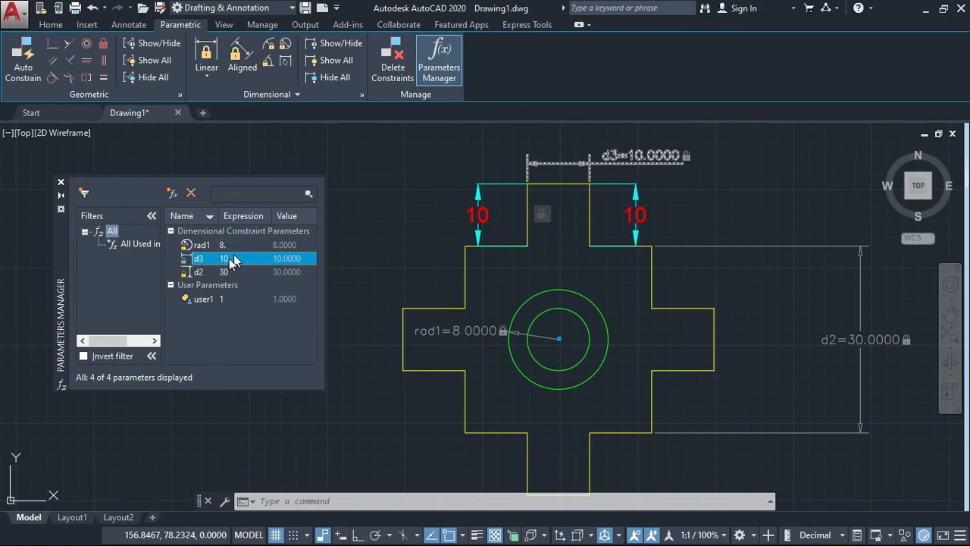
pyautogui.click(84, 356)
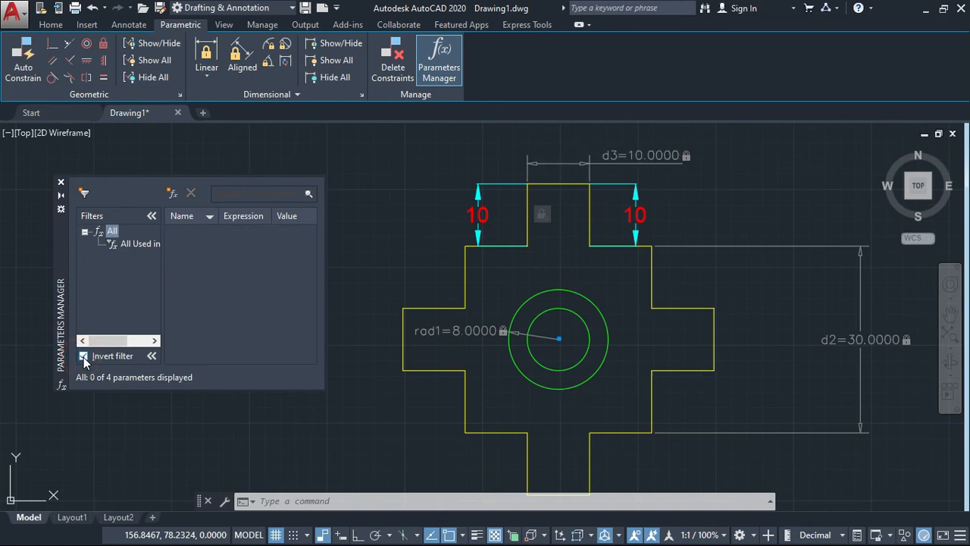
pyautogui.click(83, 356)
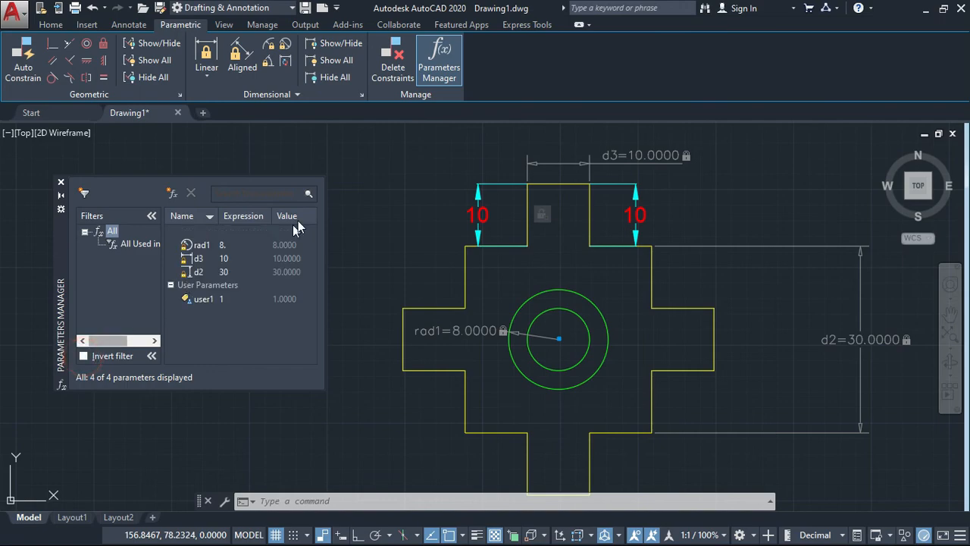
pyautogui.click(61, 183)
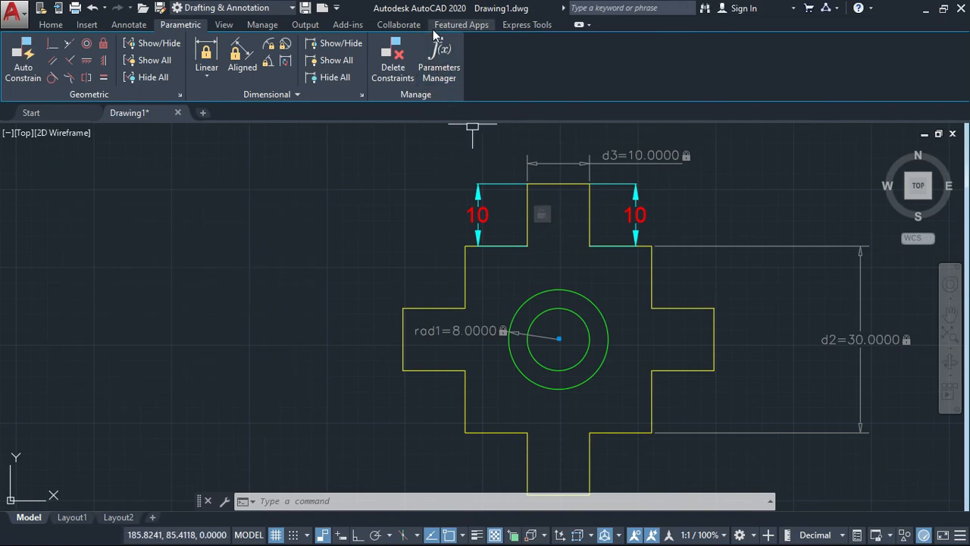